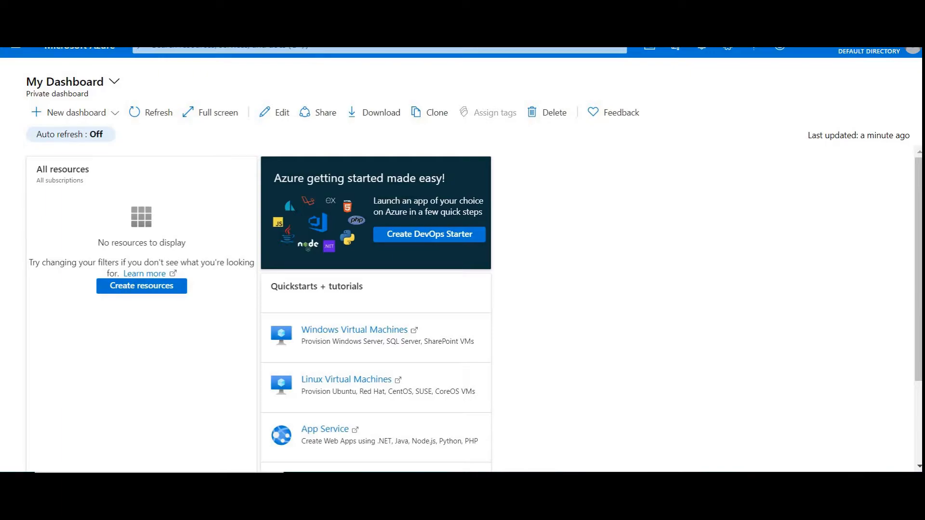
# Step: Open the portal search suggestions from the top search bar on the dashboard
pyautogui.click(375, 50)
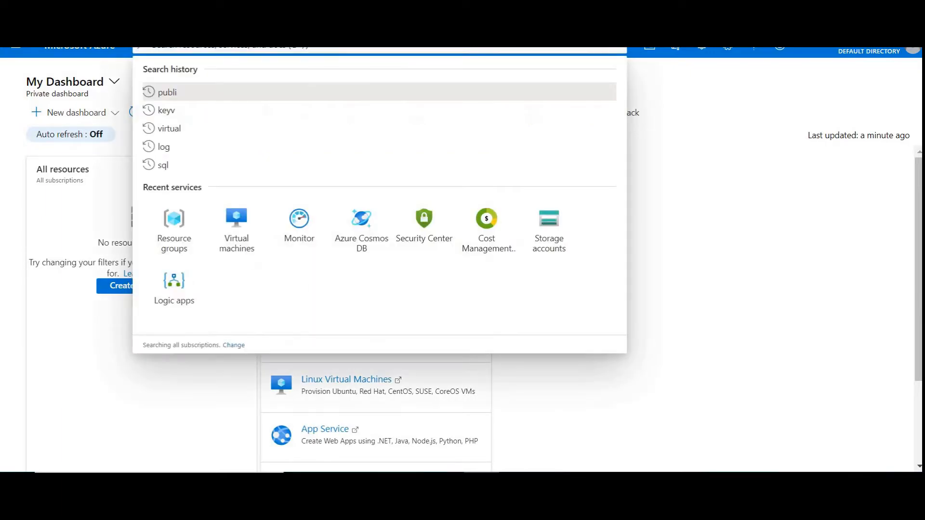
# Step: Search 'virtual' to reach Virtual machines and start adding a new virtual machine
pyautogui.write('virtual')
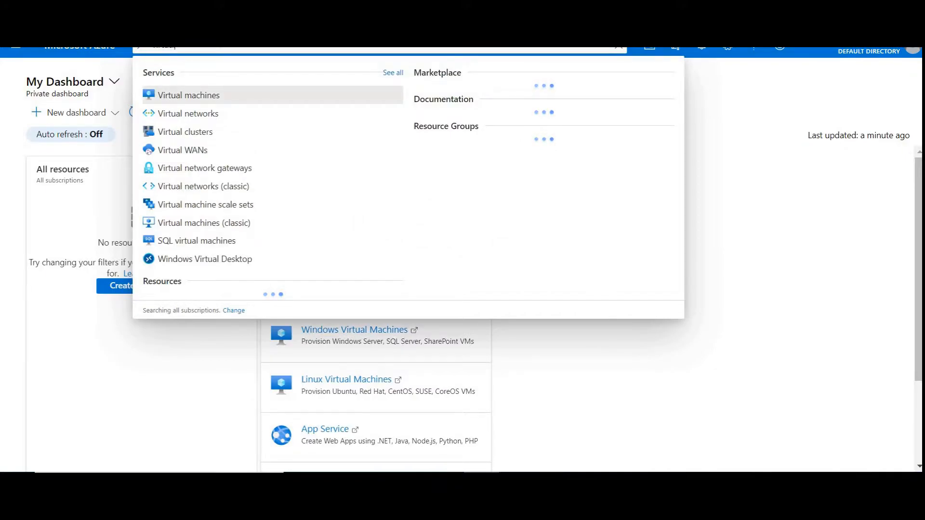
pyautogui.press('Return')
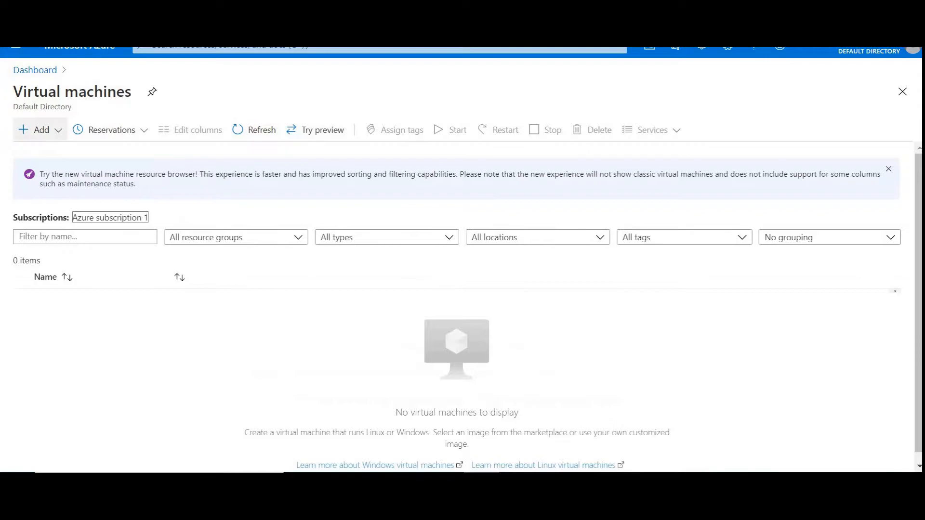
pyautogui.click(39, 130)
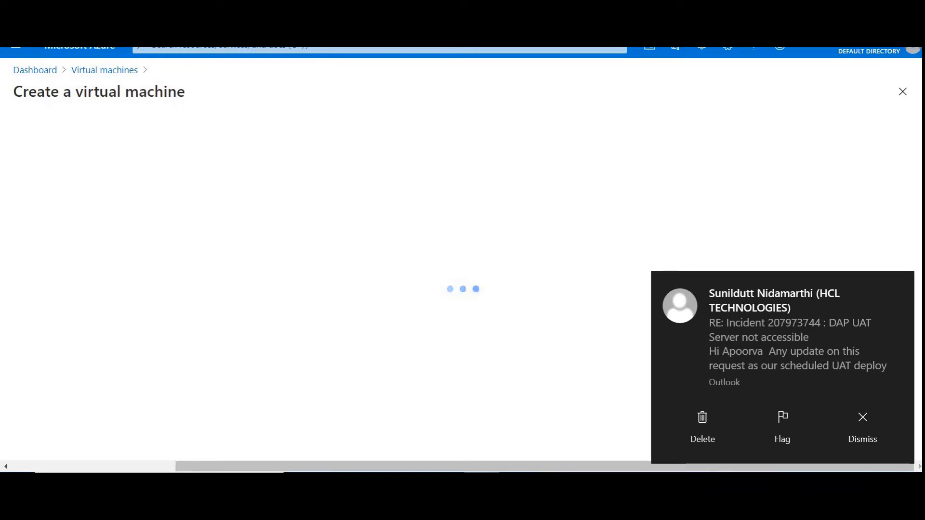
# Step: Dismiss the email notification and create a new resource group named RG
pyautogui.click(863, 428)
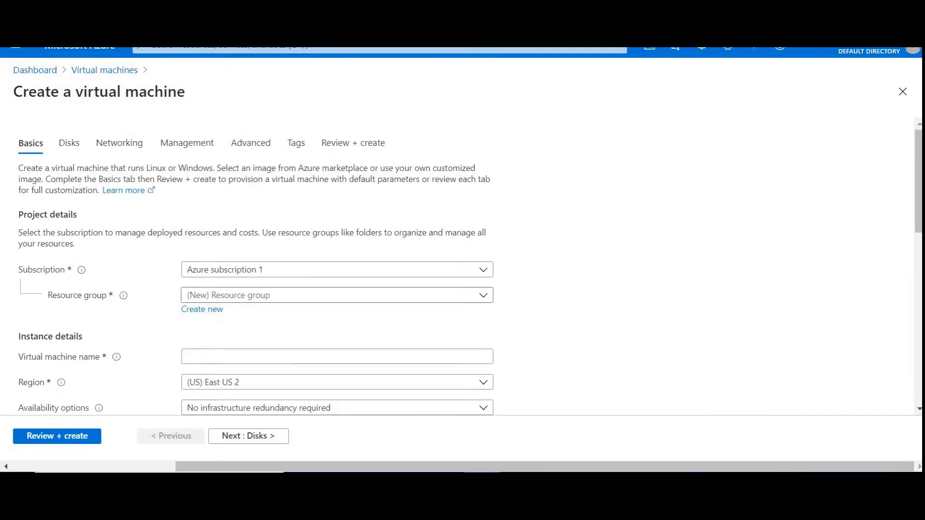
pyautogui.click(337, 295)
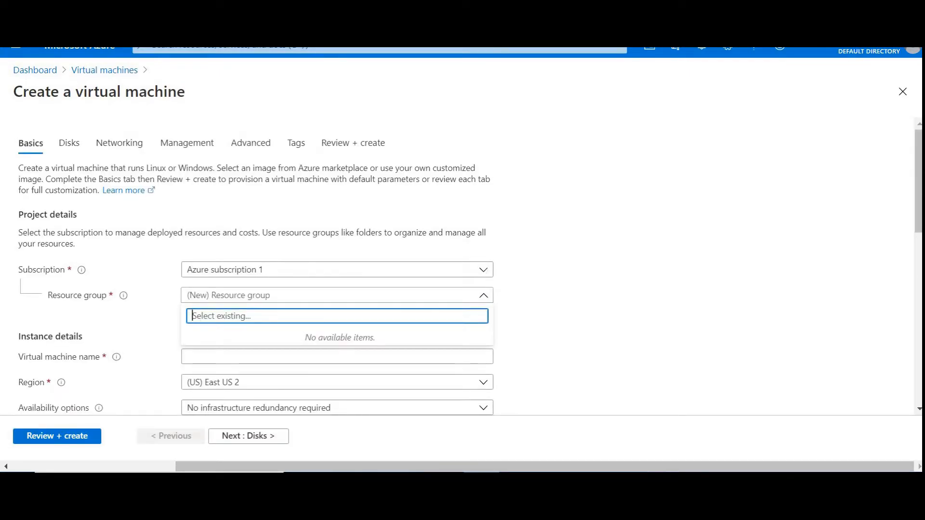
pyautogui.click(337, 295)
pyautogui.click(202, 309)
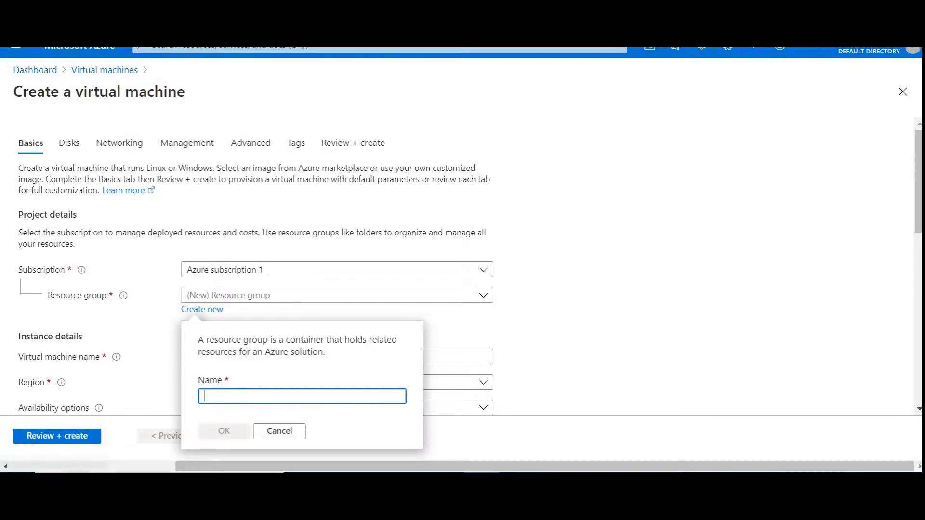
pyautogui.write('RG')
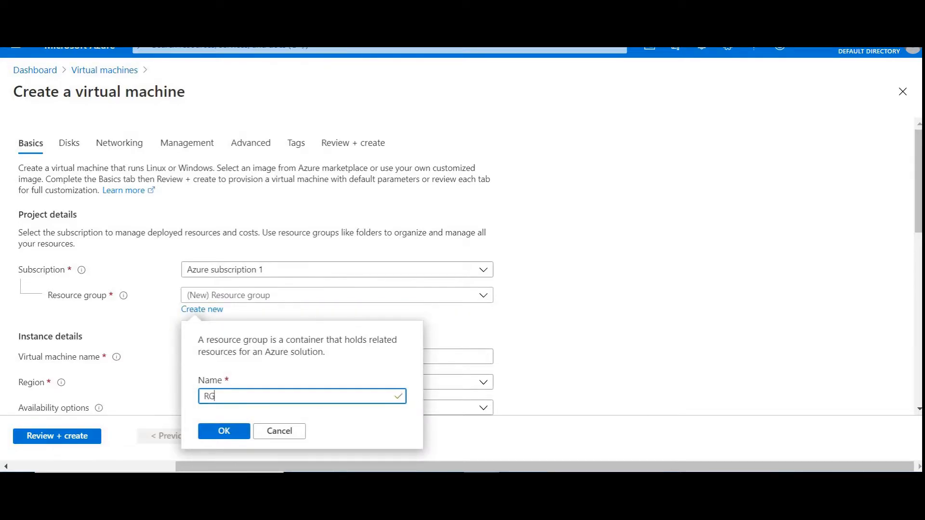
pyautogui.press('Return')
# Step: Name the virtual machine VM and select the Windows Server 2016 Datacenter - Gen1 image
pyautogui.scroll(-2, 338, 289)
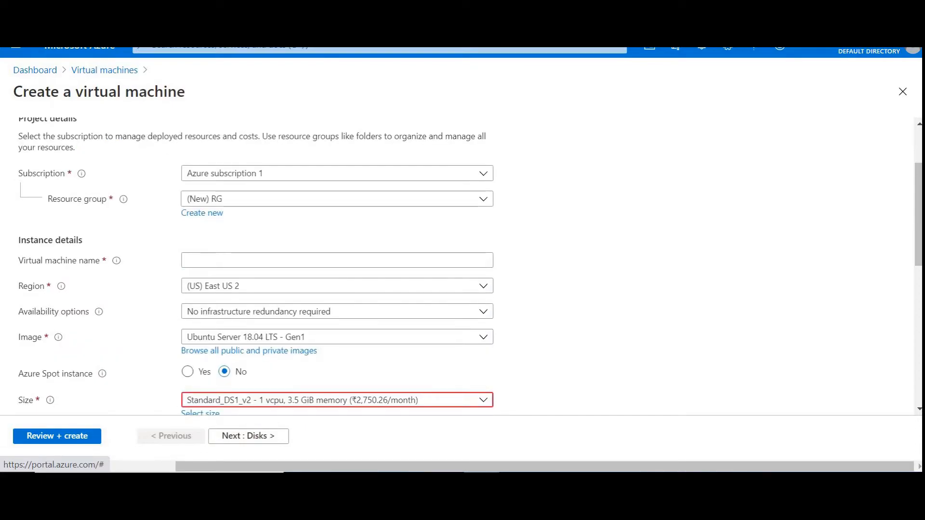
pyautogui.click(337, 260)
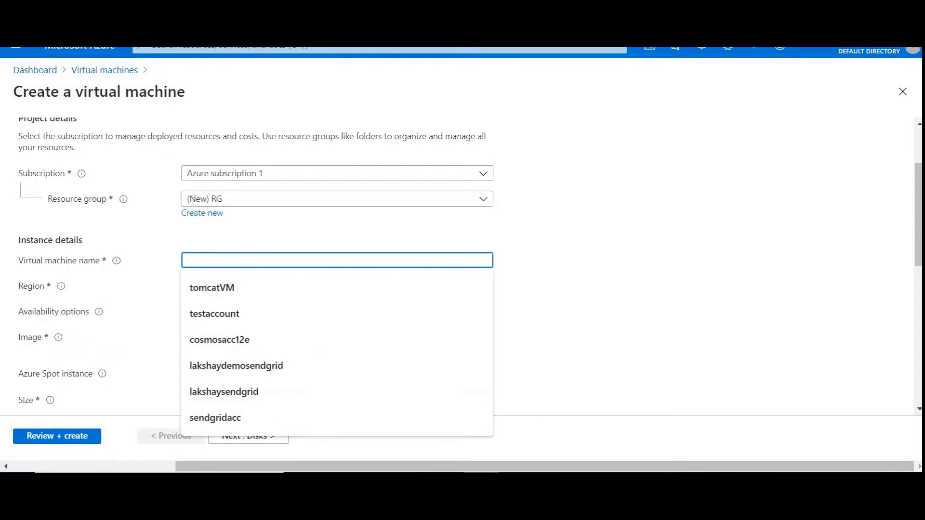
pyautogui.write('VM')
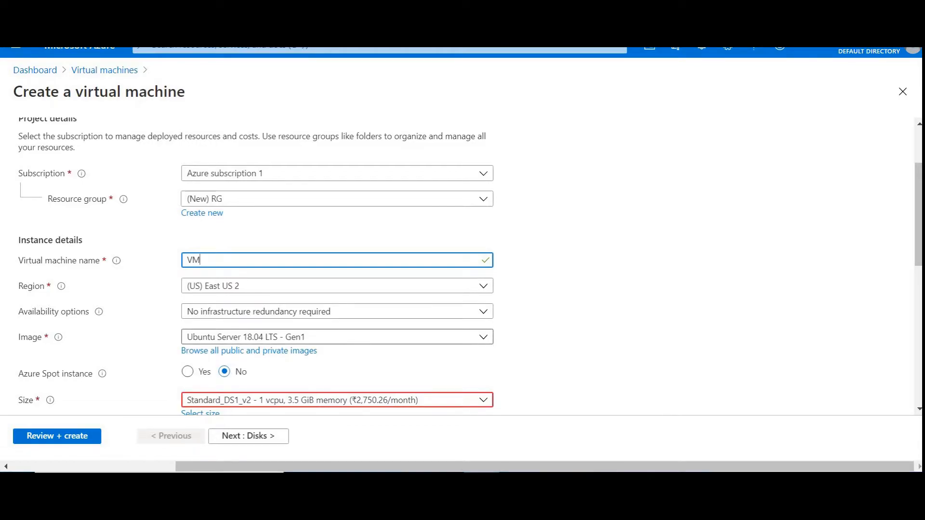
pyautogui.click(337, 337)
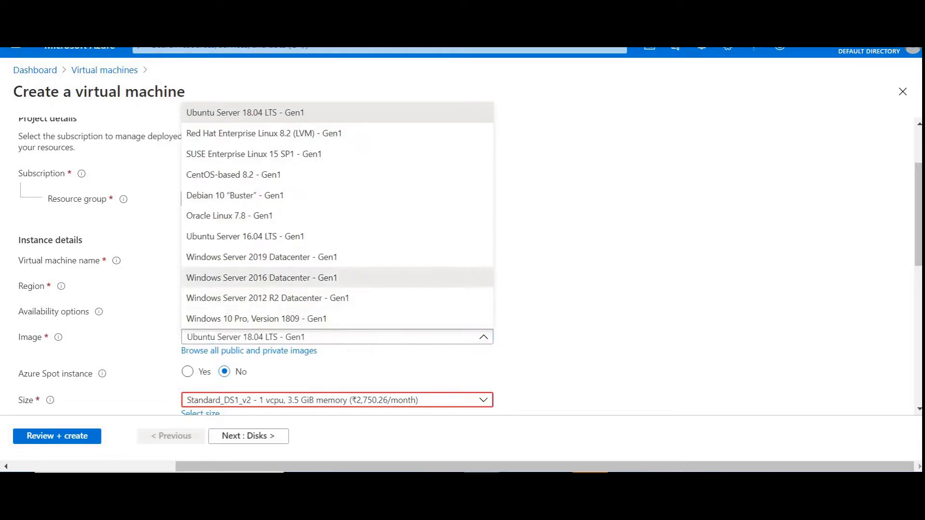
pyautogui.click(268, 278)
pyautogui.scroll(-1, 463, 265)
pyautogui.scroll(-1, 462, 265)
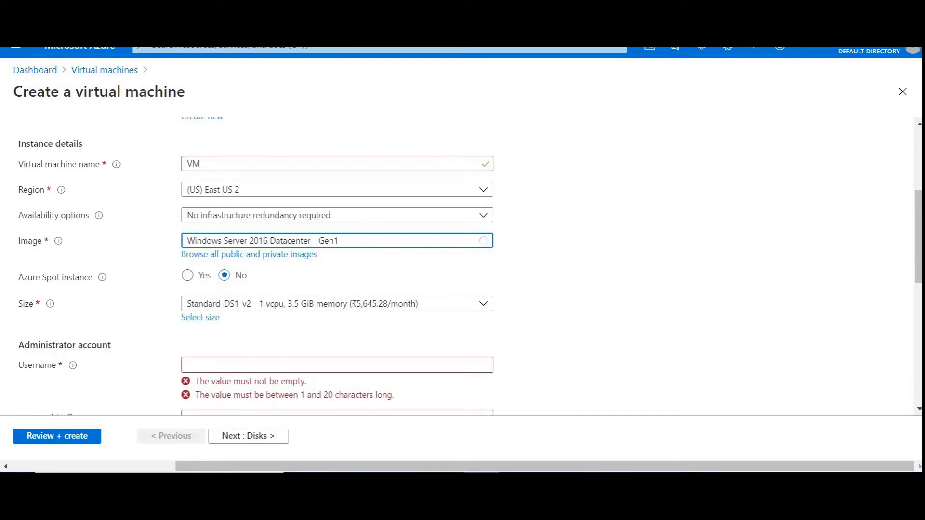
pyautogui.scroll(-2, 462, 265)
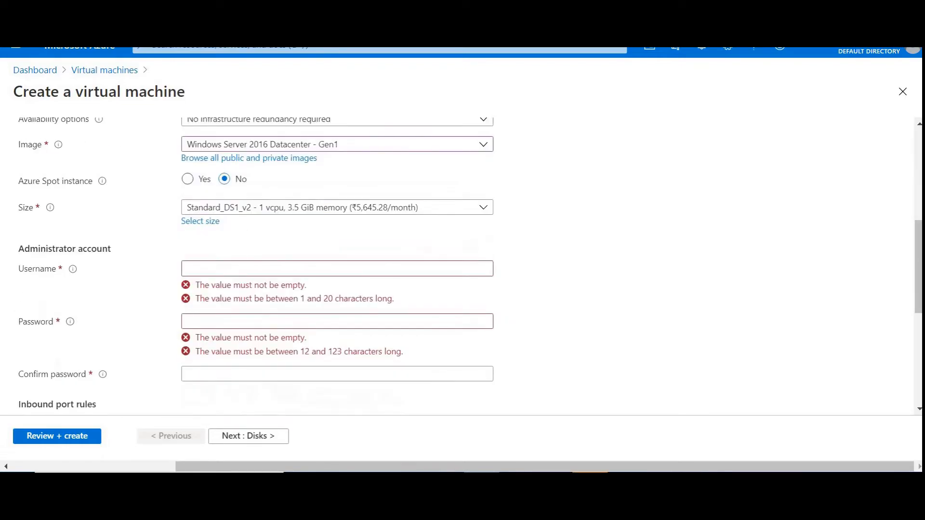
# Step: Enter the administrator username, password and matching password confirmation
pyautogui.click(189, 268)
pyautogui.write('l')
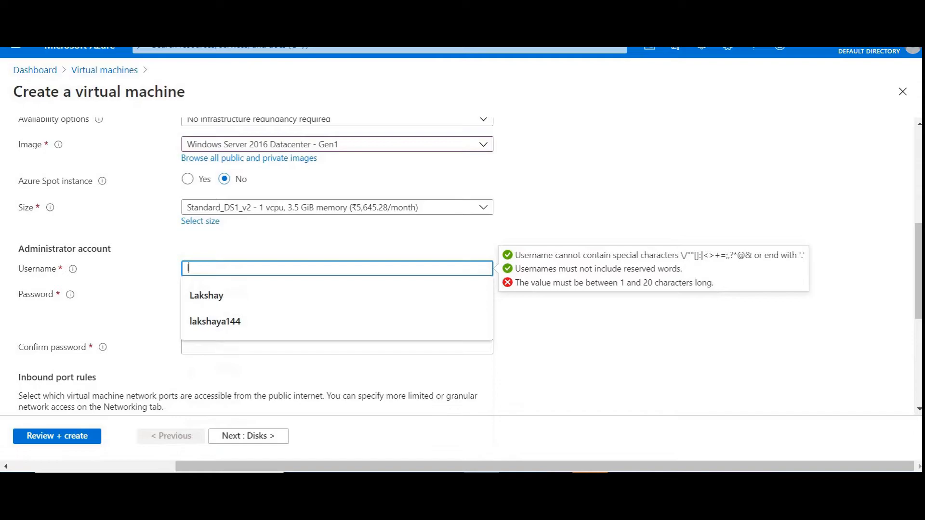
pyautogui.write('akshaya144')
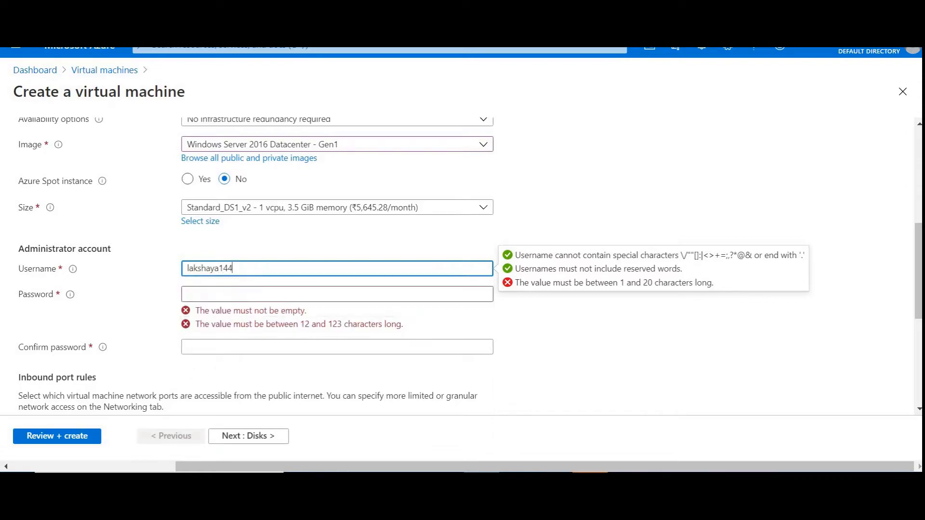
pyautogui.click(188, 294)
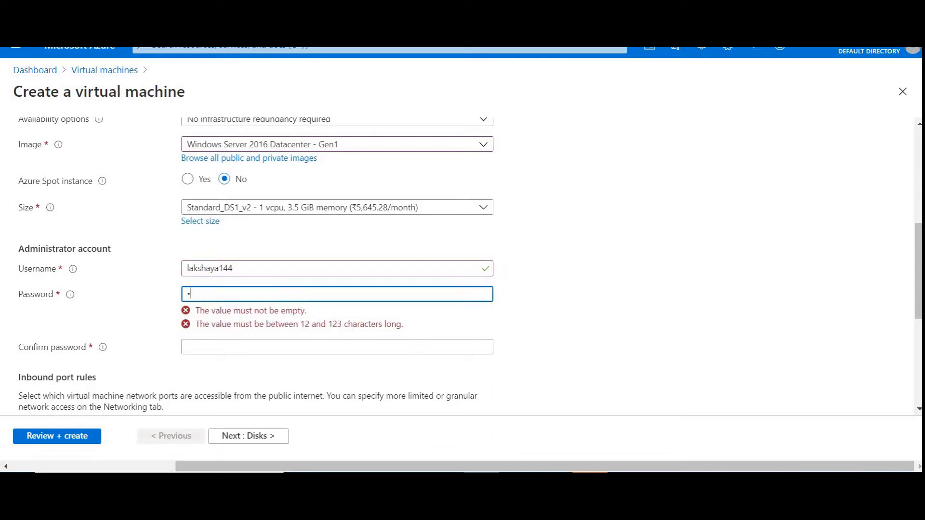
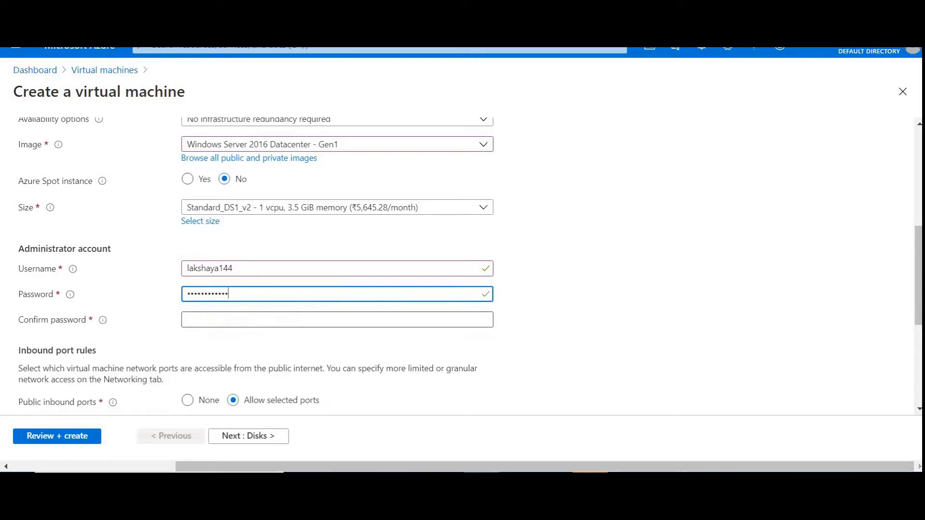
pyautogui.click(191, 320)
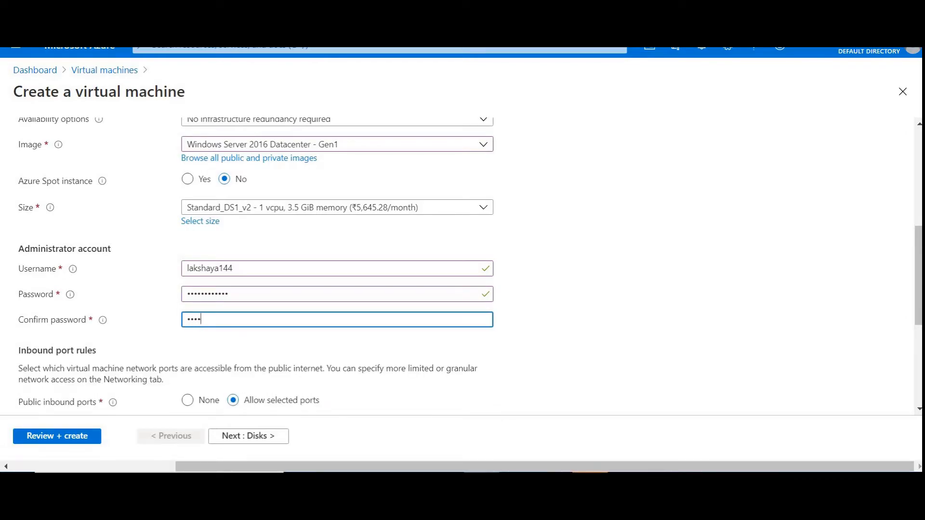
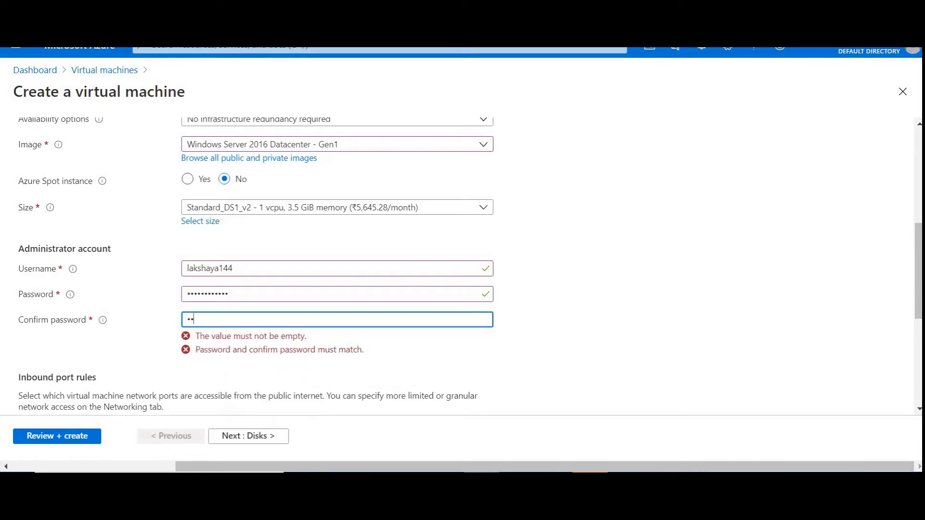
# Step: Allow inbound HTTP, HTTPS, SSH and RDP ports, then continue to the Disks tab
pyautogui.scroll(-1, 463, 265)
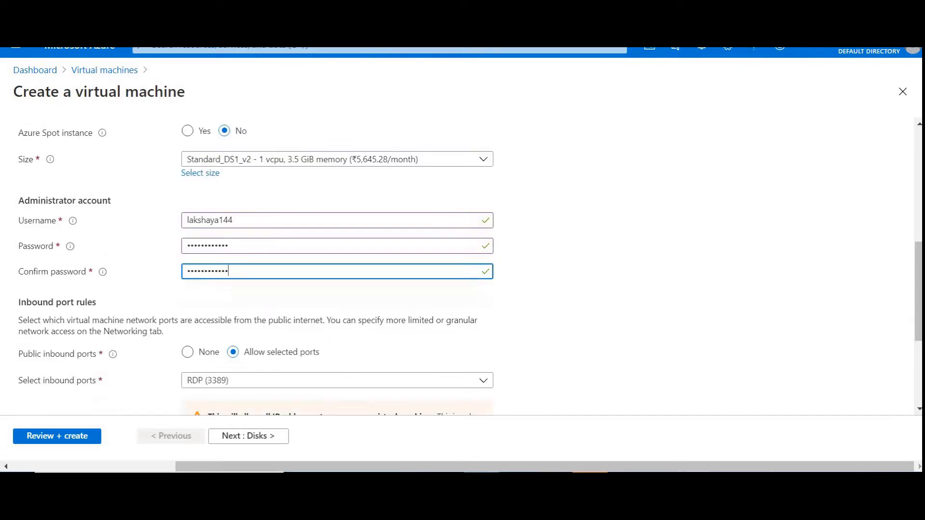
pyautogui.scroll(-2, 463, 265)
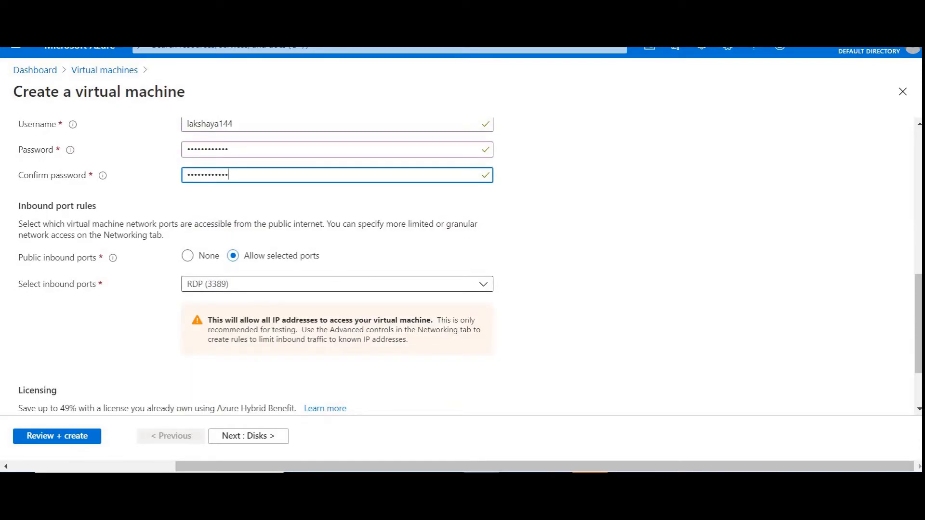
pyautogui.click(337, 284)
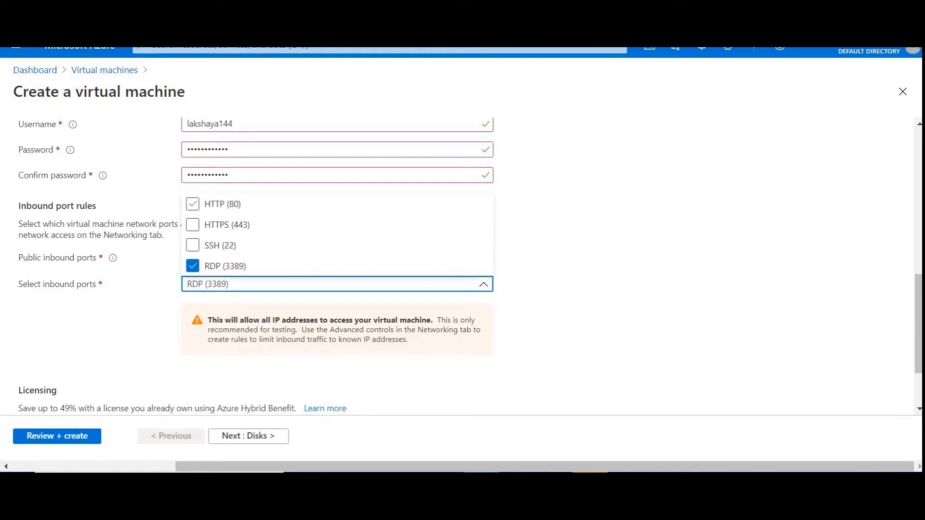
pyautogui.click(192, 204)
pyautogui.click(192, 224)
pyautogui.click(192, 245)
pyautogui.press('Escape')
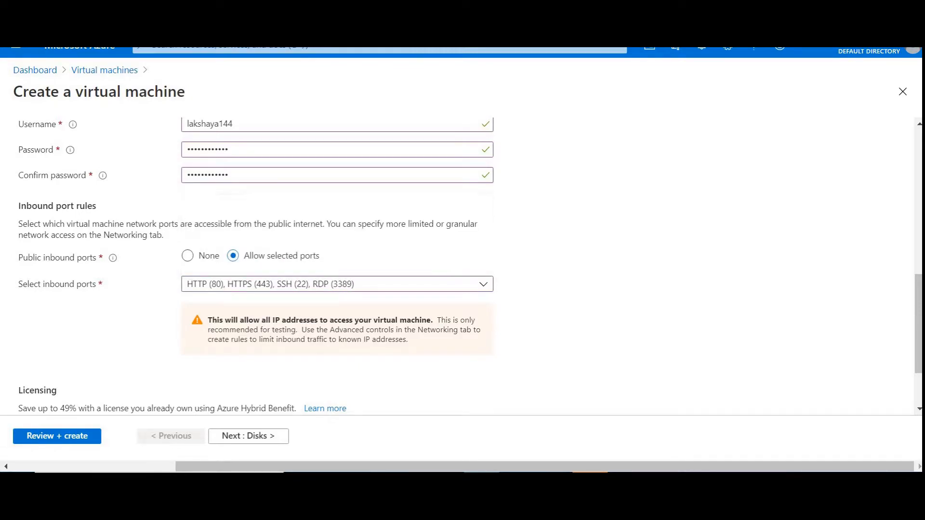
pyautogui.scroll(-2, 462, 265)
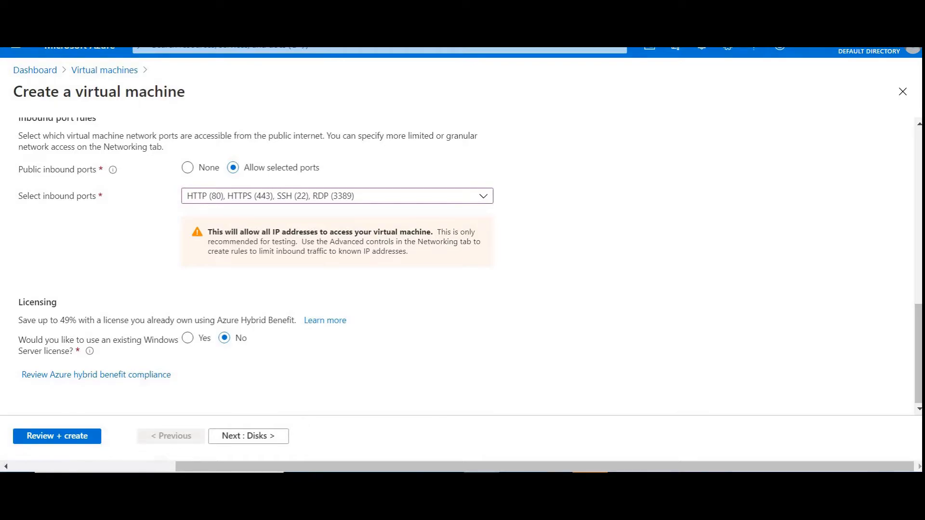
pyautogui.click(248, 436)
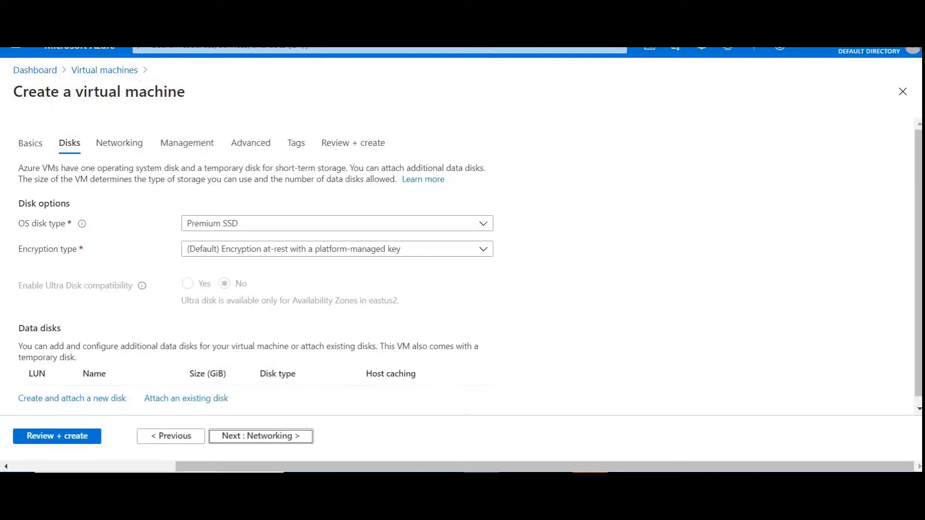
# Step: Create and attach a new 1024 GiB Premium SSD data disk named DDisk
pyautogui.scroll(-2, 463, 265)
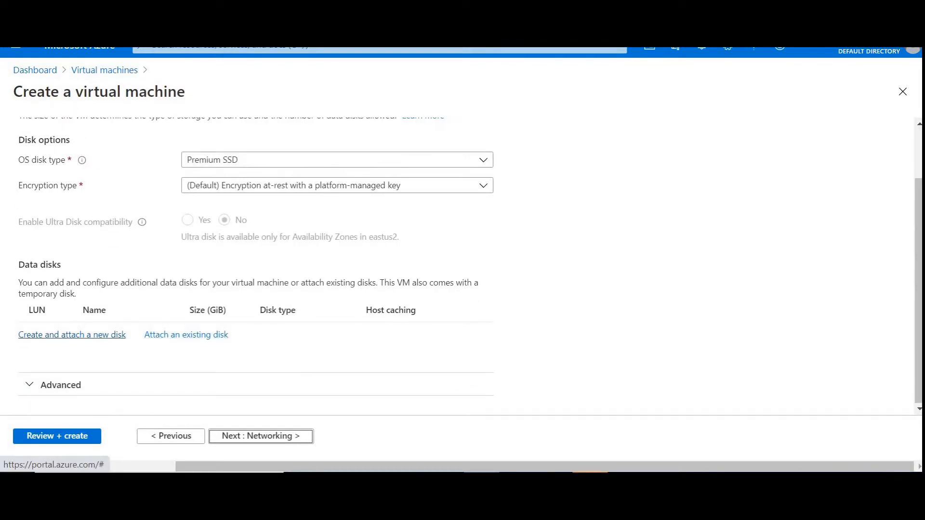
pyautogui.click(72, 334)
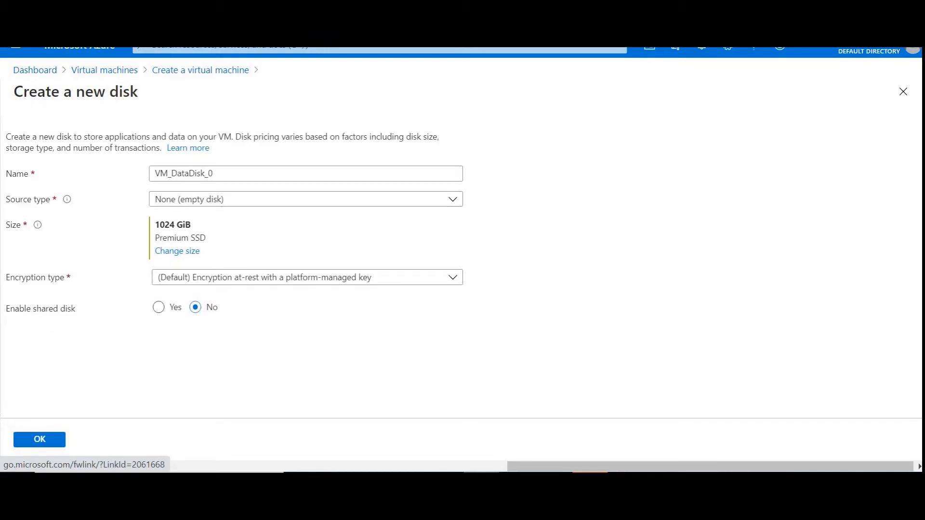
pyautogui.doubleClick(183, 174)
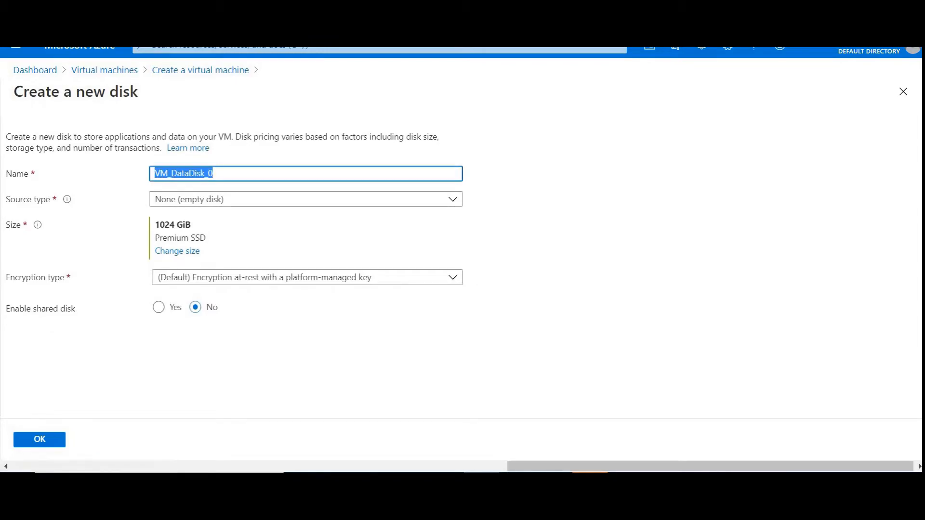
pyautogui.write('DDisk')
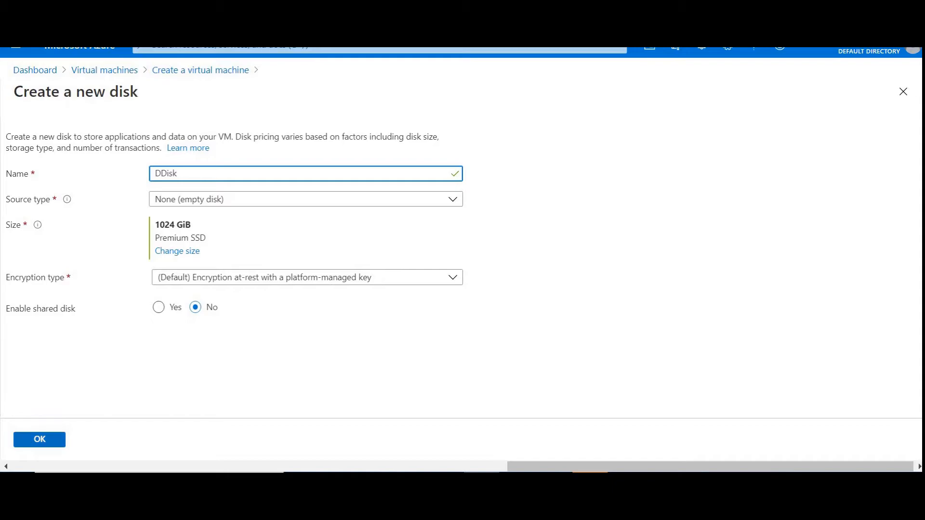
pyautogui.click(39, 439)
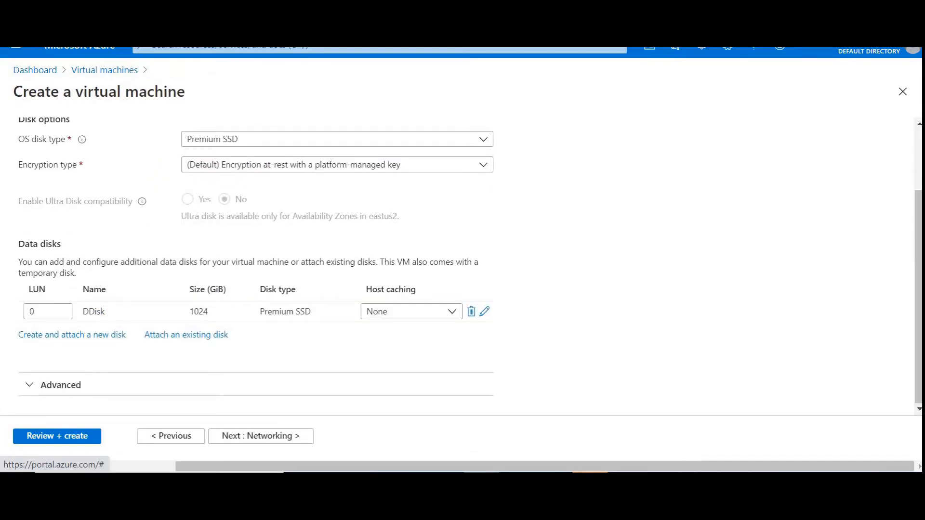
# Step: Find no existing disks to attach, remove the empty LUN 1 row, and proceed to Networking
pyautogui.scroll(2, 462, 265)
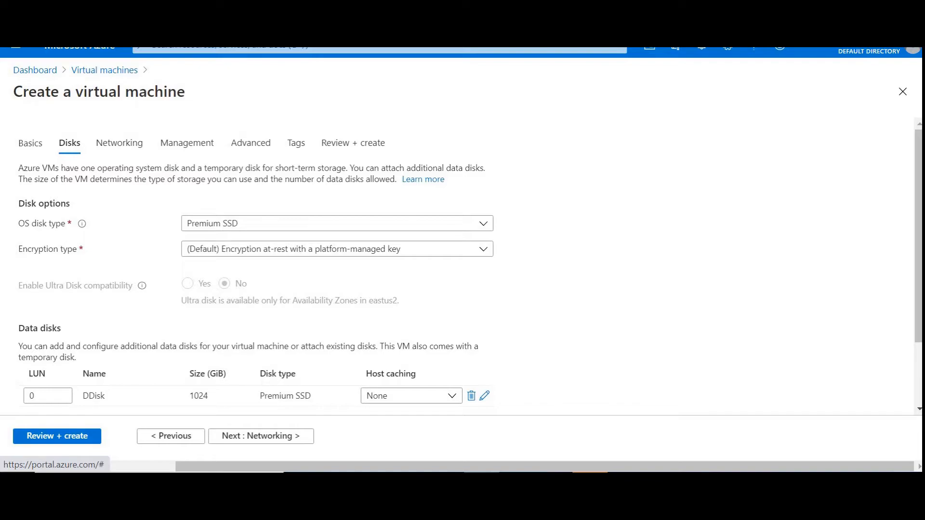
pyautogui.scroll(-2, 253, 265)
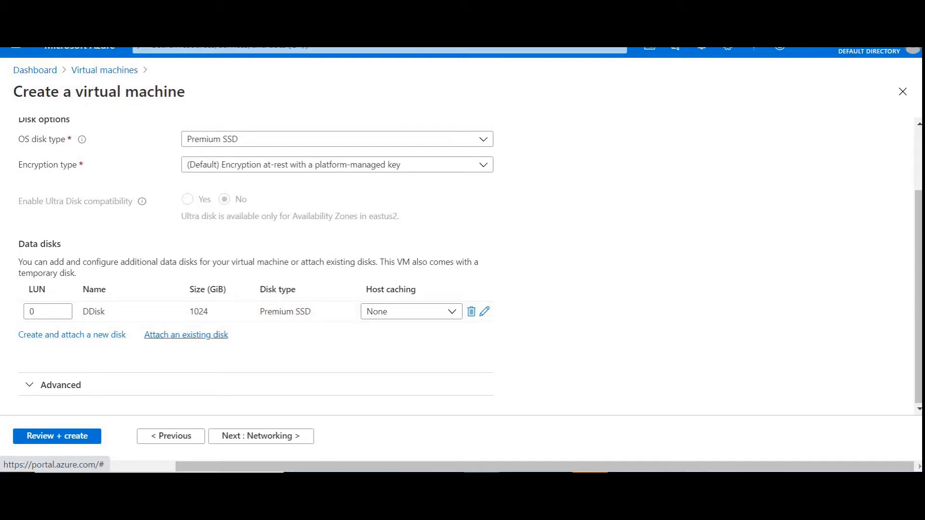
pyautogui.click(186, 334)
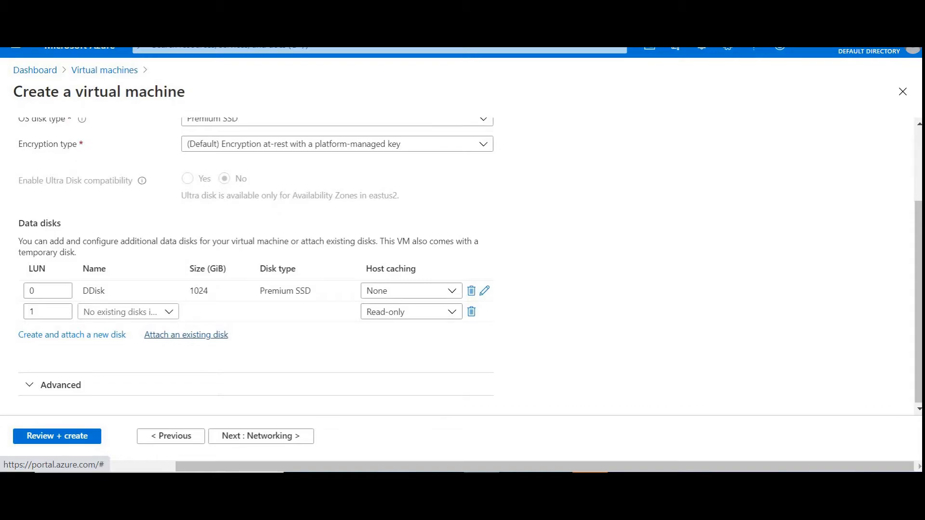
pyautogui.click(128, 311)
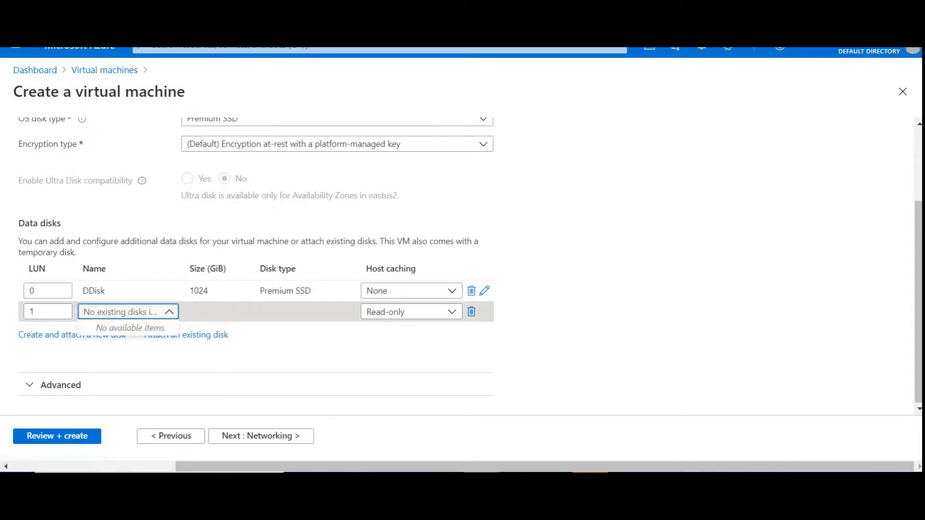
pyautogui.click(128, 311)
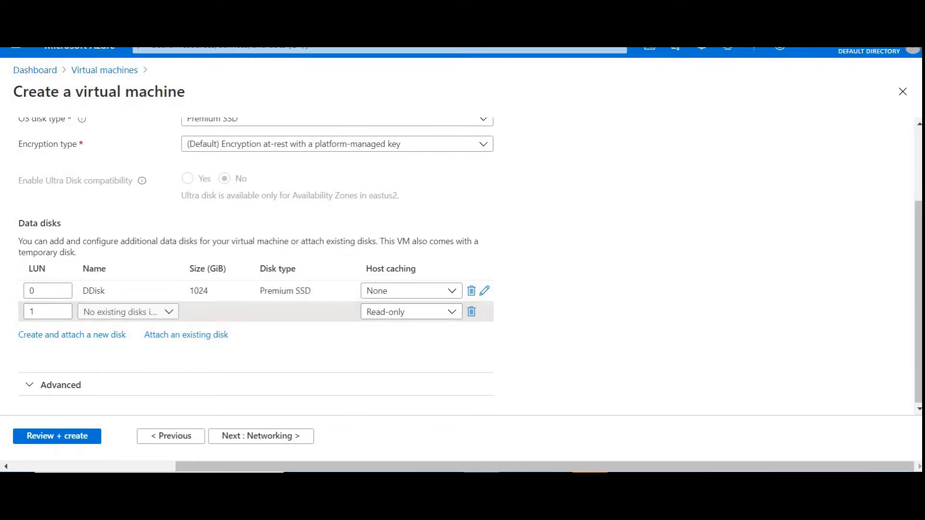
pyautogui.click(127, 312)
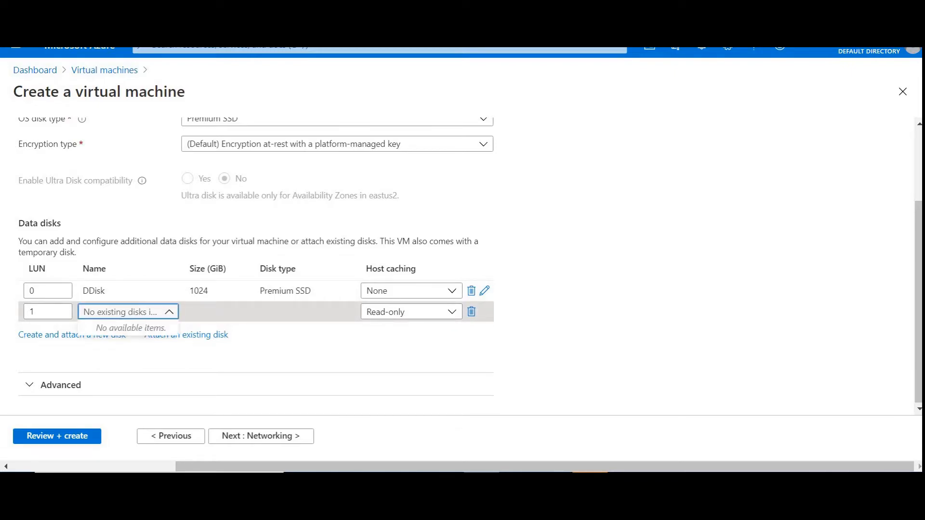
pyautogui.click(128, 312)
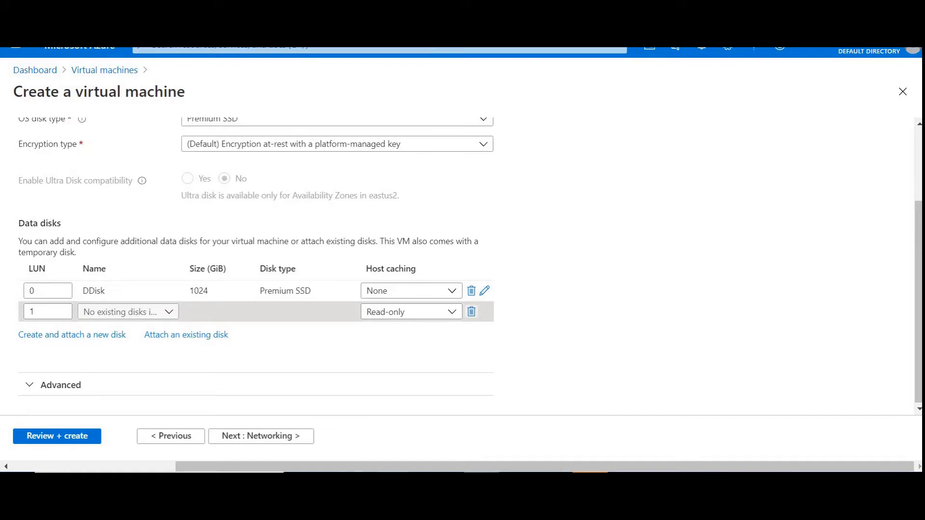
pyautogui.click(471, 312)
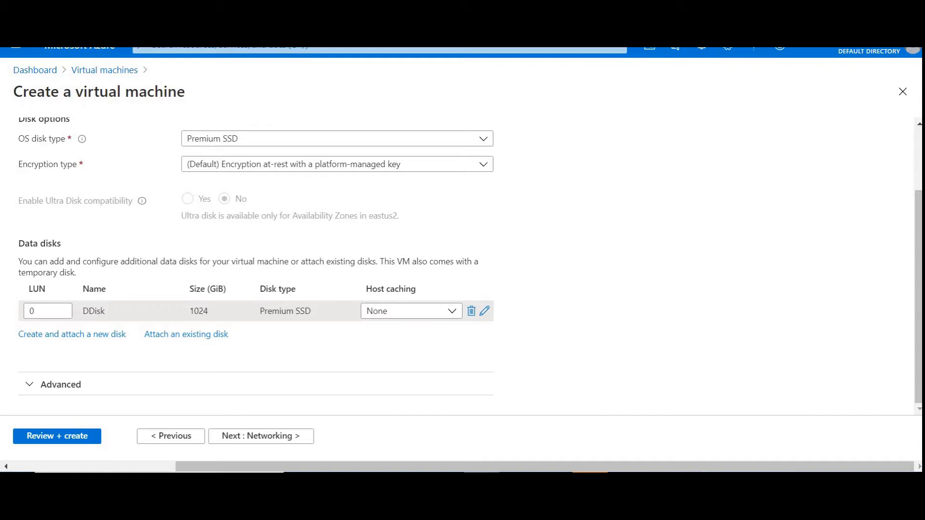
pyautogui.scroll(2, 462, 265)
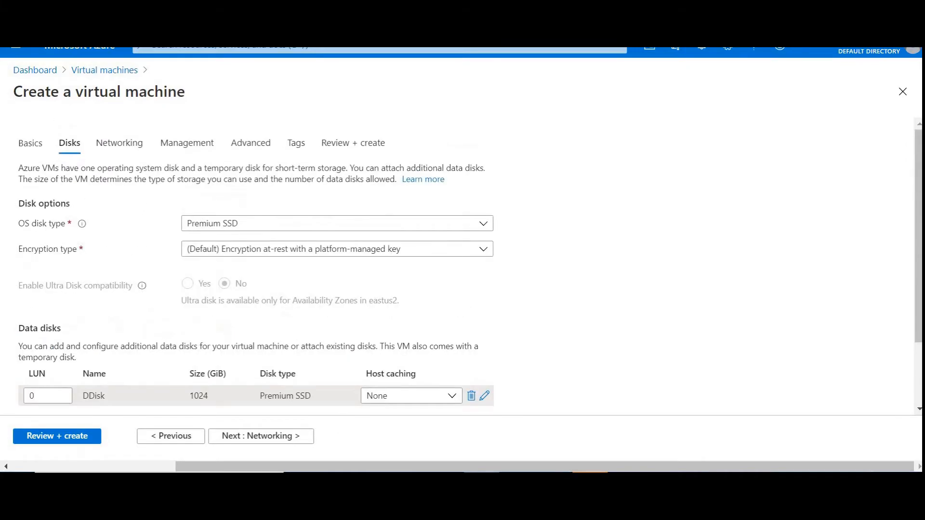
pyautogui.scroll(-2, 462, 265)
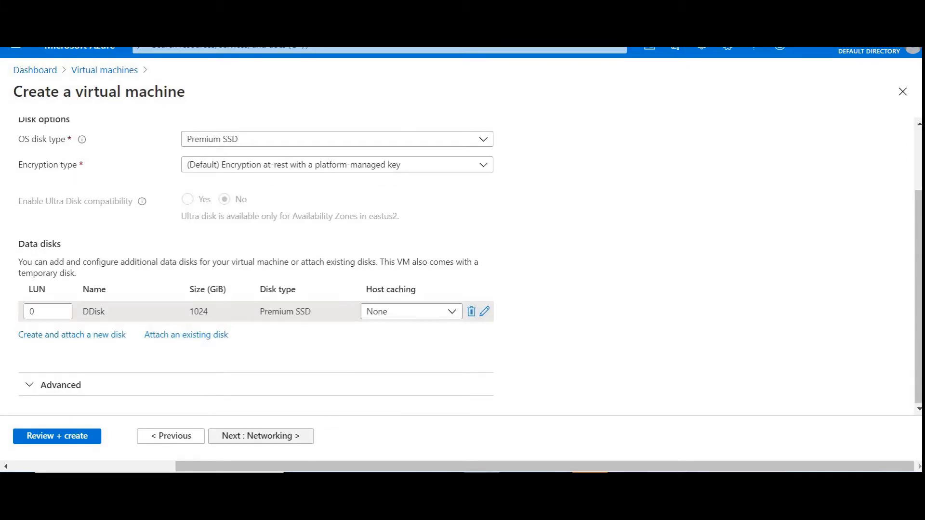
pyautogui.click(260, 436)
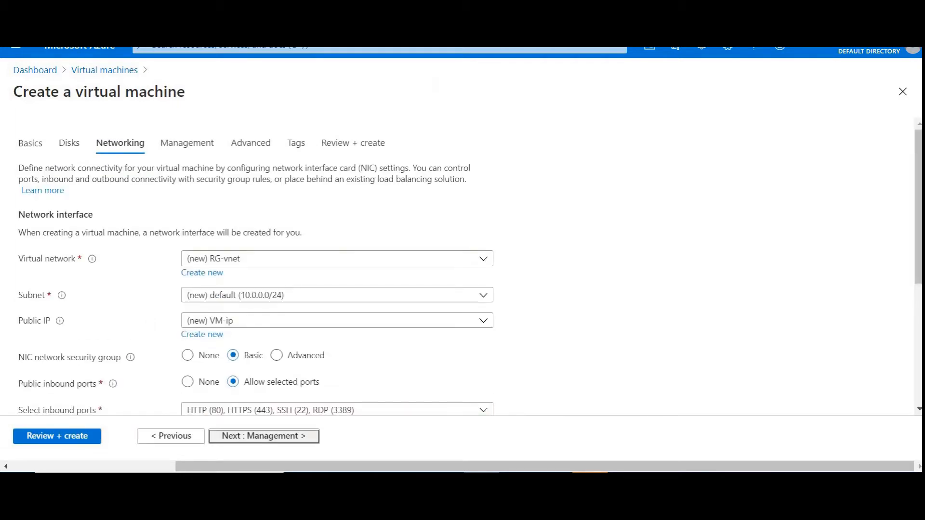
# Step: Keep default Networking, Management, Advanced and Tags settings, then create the VM from Review + create
pyautogui.scroll(-4, 337, 280)
pyautogui.click(264, 436)
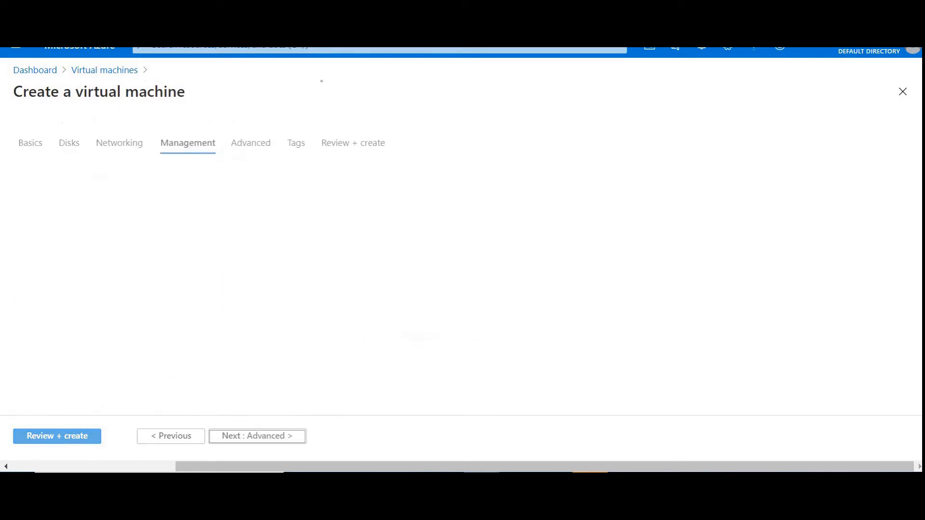
pyautogui.scroll(-5, 463, 265)
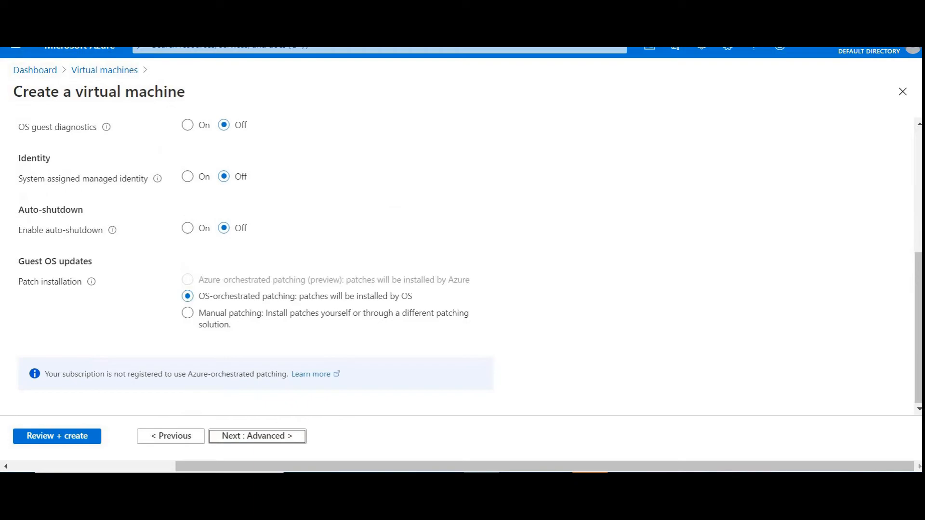
pyautogui.click(257, 436)
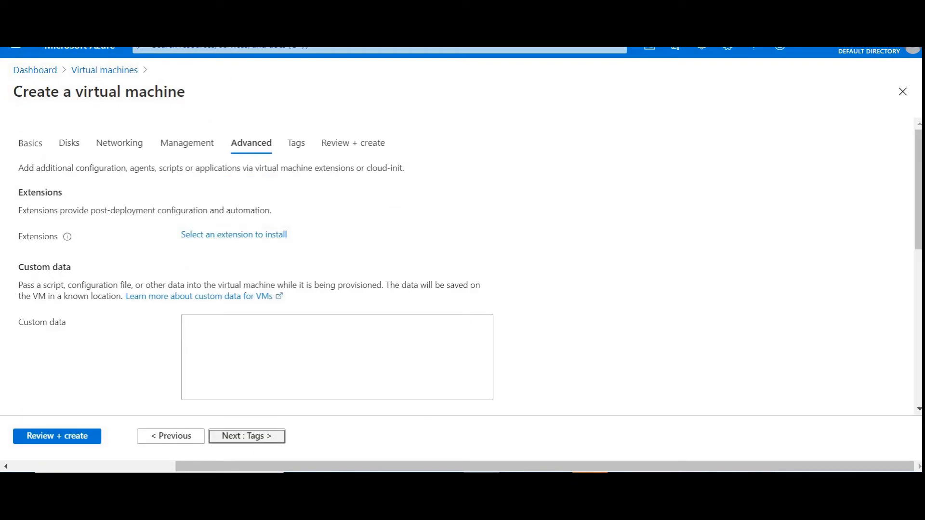
pyautogui.click(247, 436)
pyautogui.click(246, 436)
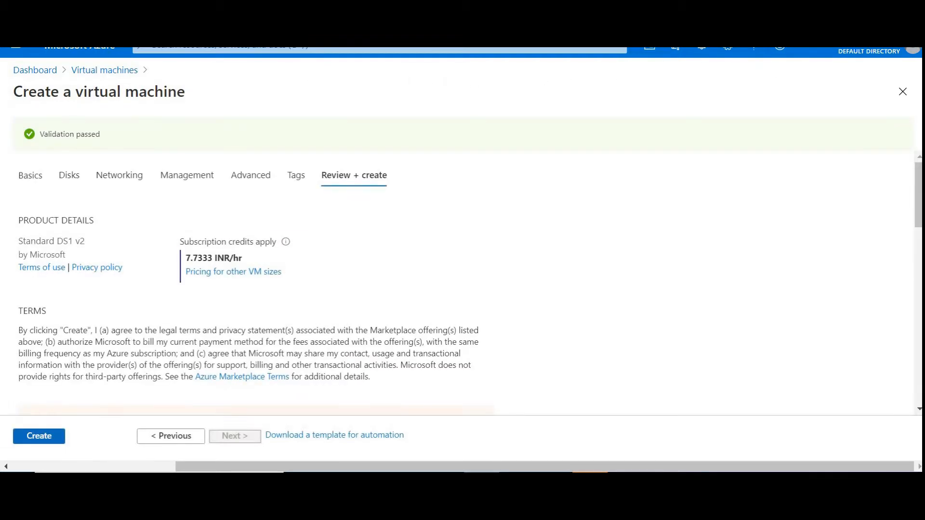
pyautogui.click(39, 436)
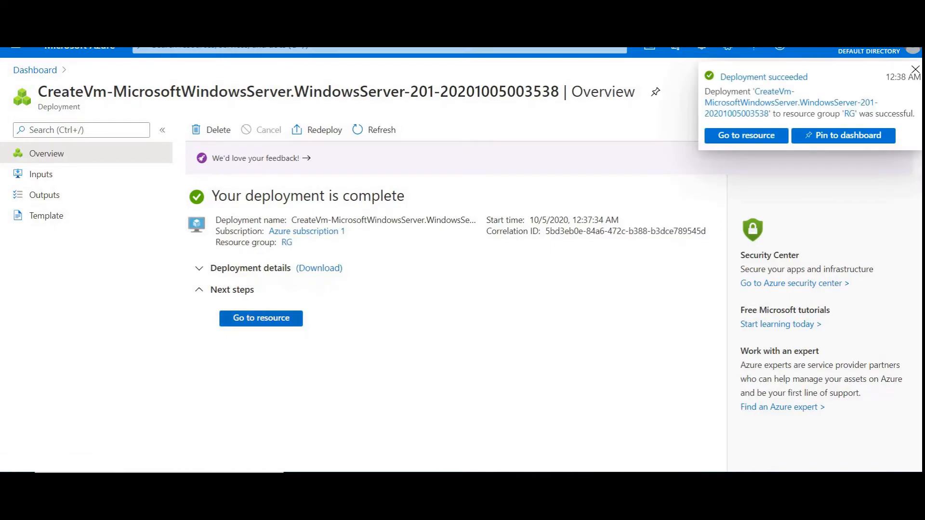
# Step: Download VM.rdp from the VM's RDP connect page and launch the connection to 52.247.28.126
pyautogui.click(262, 319)
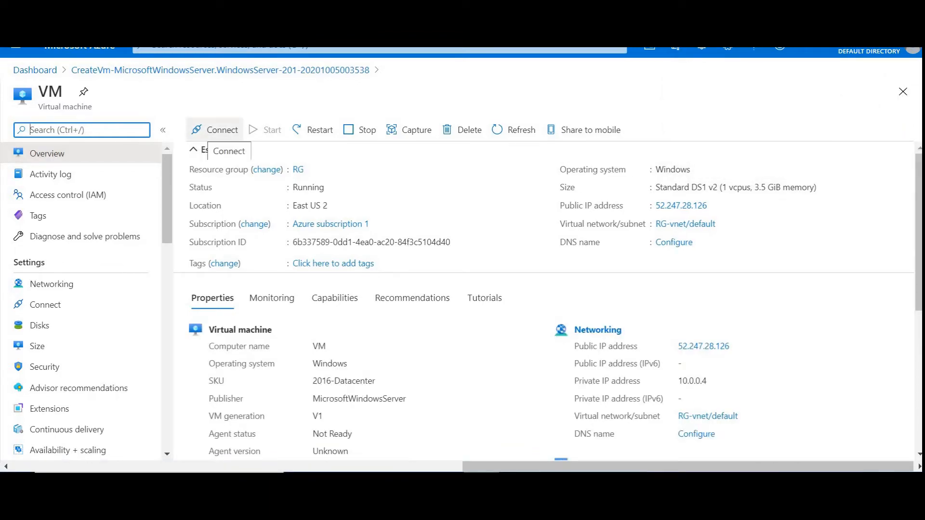
pyautogui.click(217, 129)
pyautogui.click(202, 151)
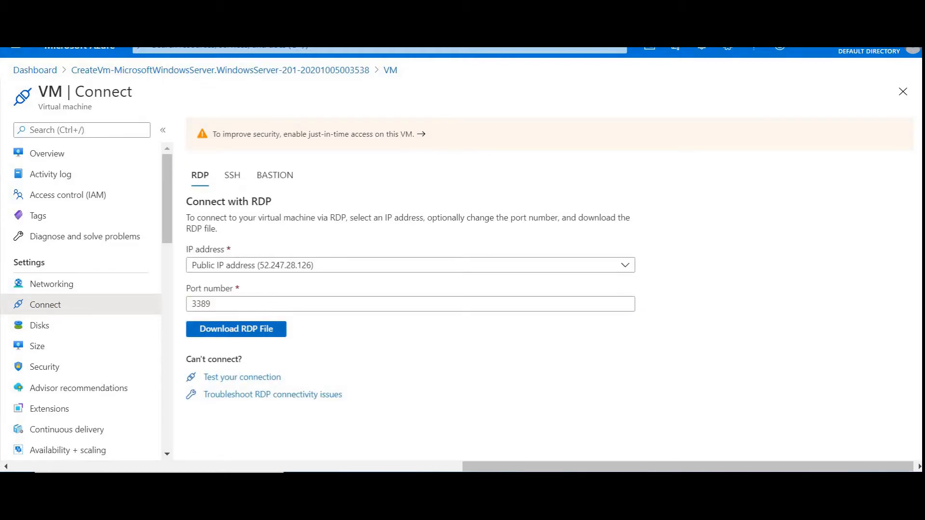
pyautogui.click(236, 330)
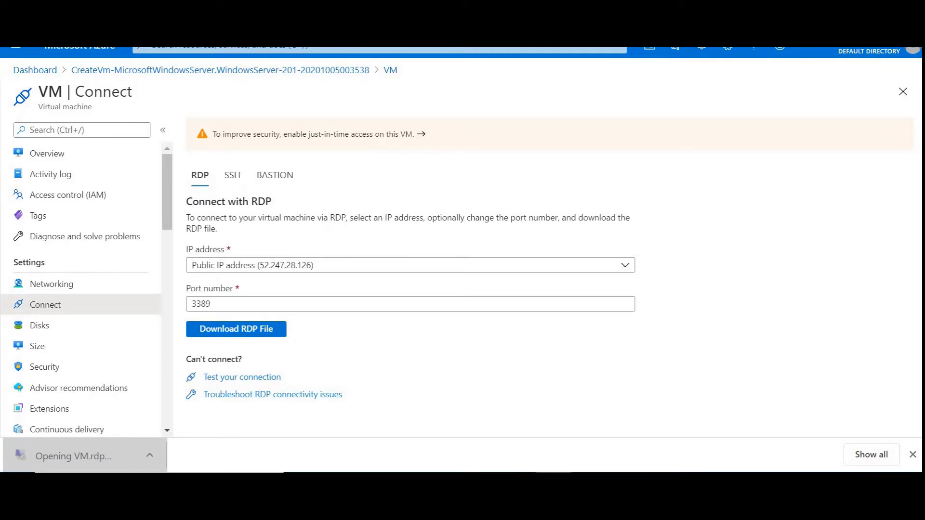
pyautogui.press('Return')
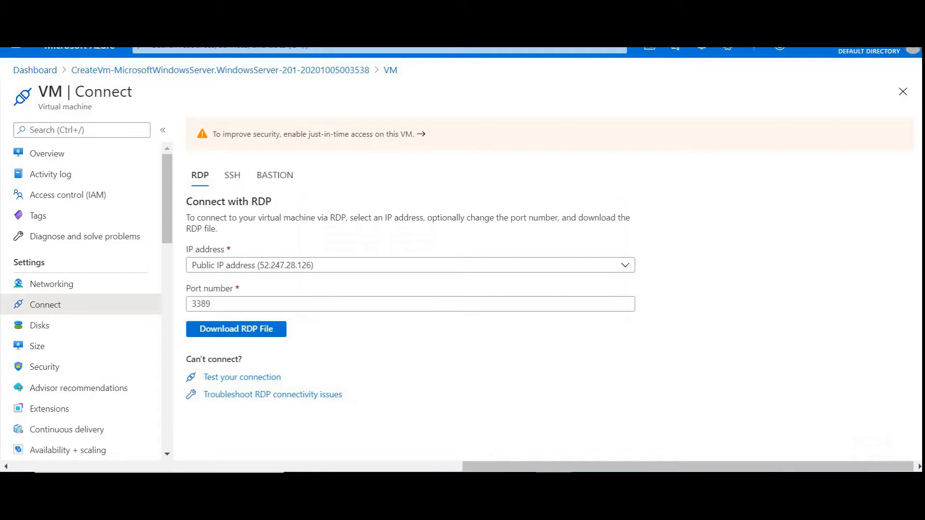
# Step: Sign in with the VM admin username and password, then accept the certificate warning
pyautogui.write('l')
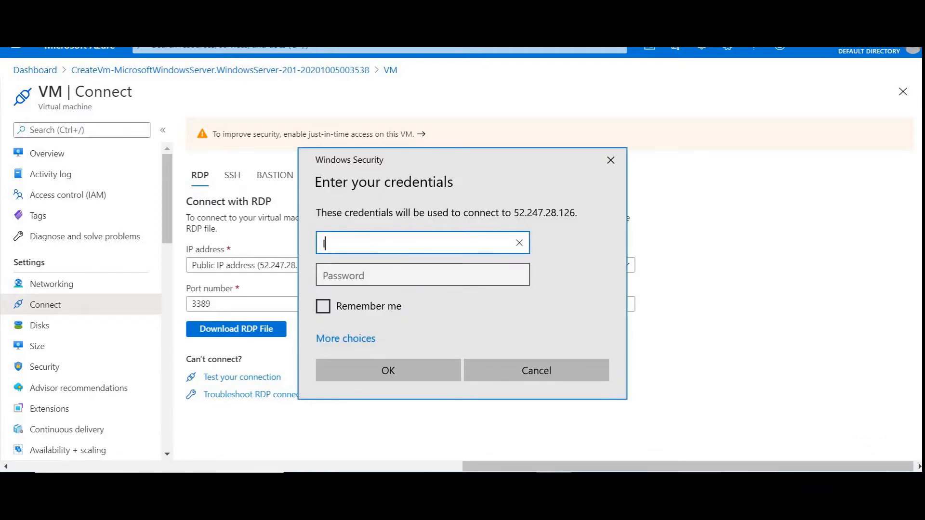
pyautogui.write('akshaya144')
pyautogui.press('Tab')
pyautogui.write('•••••••')
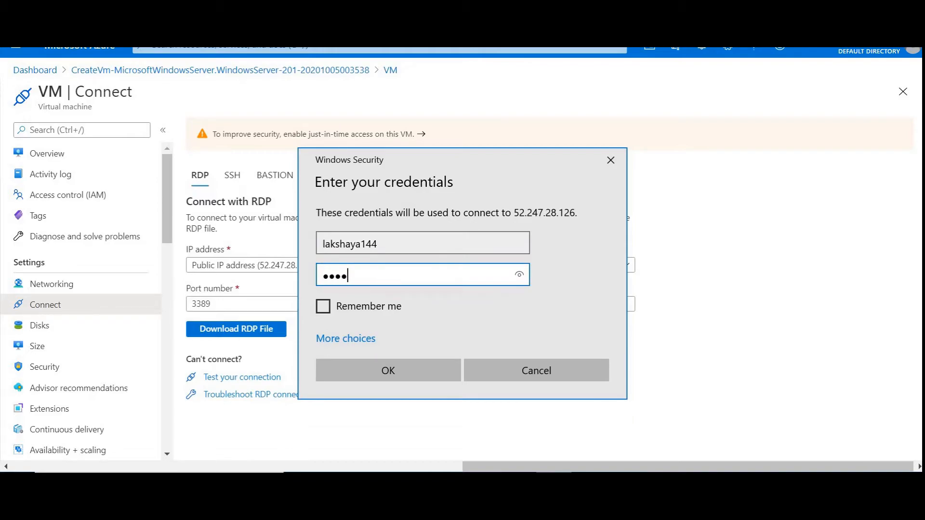
pyautogui.write('•••••')
pyautogui.press('Return')
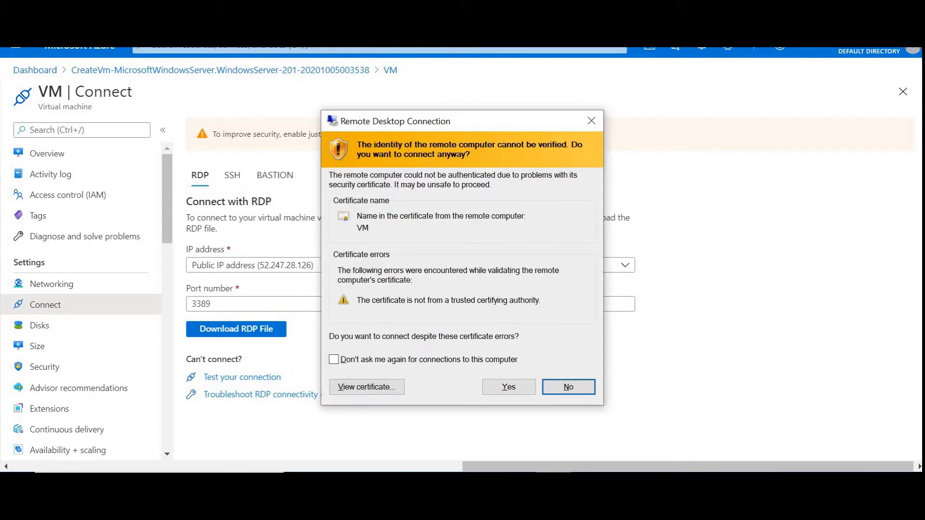
pyautogui.press('Left')
pyautogui.press('Return')
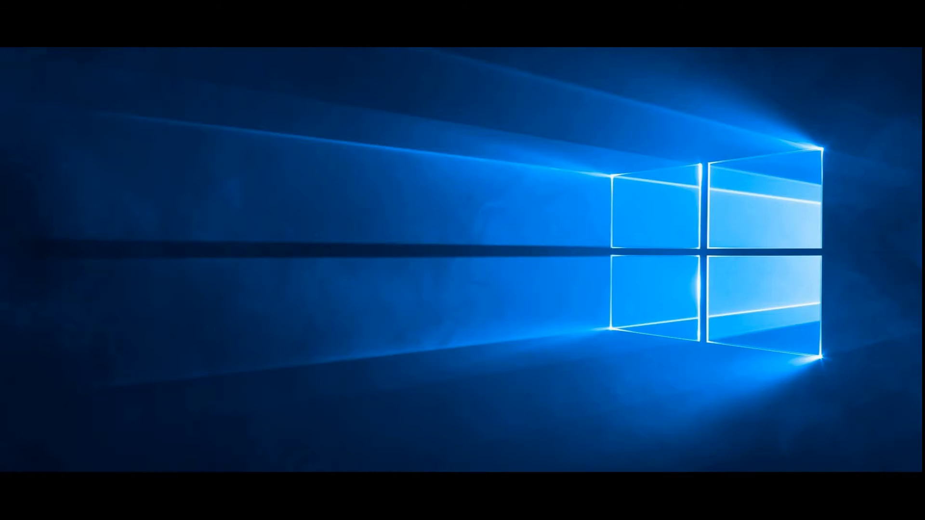
# Step: Open This PC in File Explorer maximized, then launch Server Manager from the Start menu
pyautogui.press('super+e')
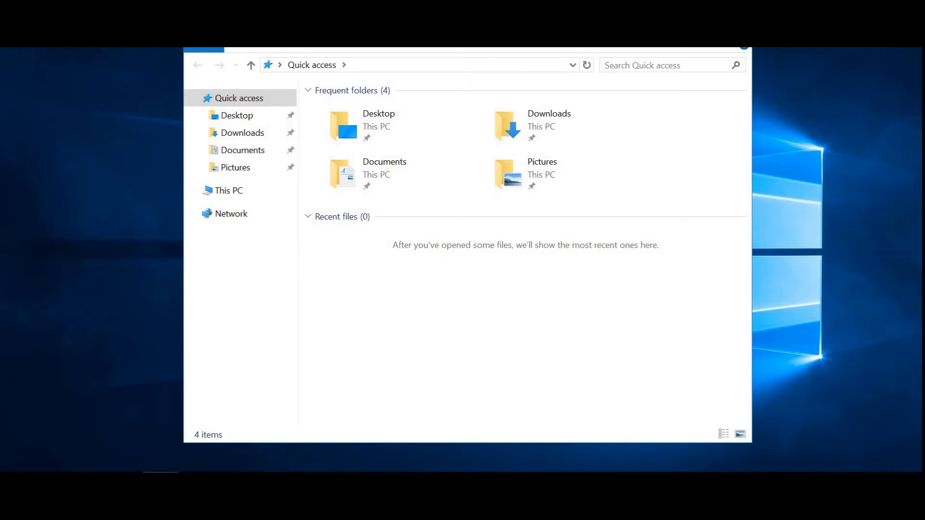
pyautogui.click(229, 191)
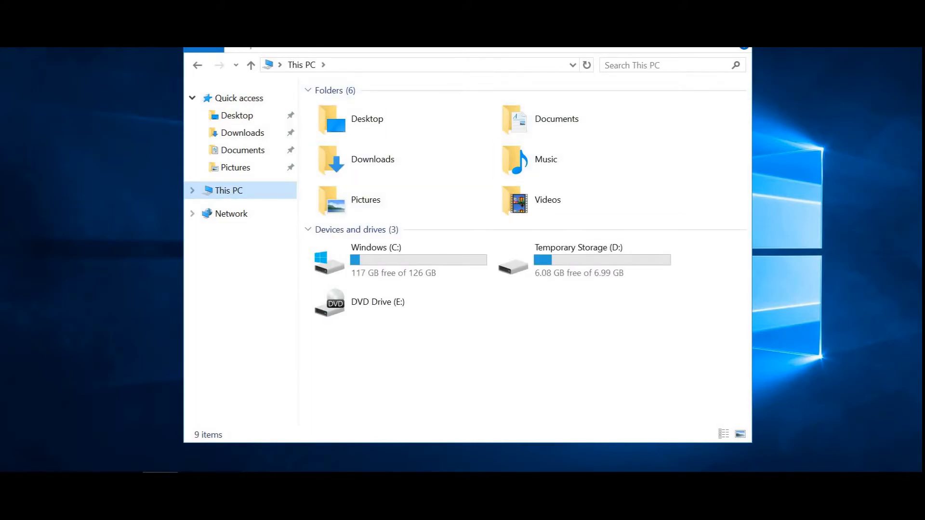
pyautogui.press('super+Up')
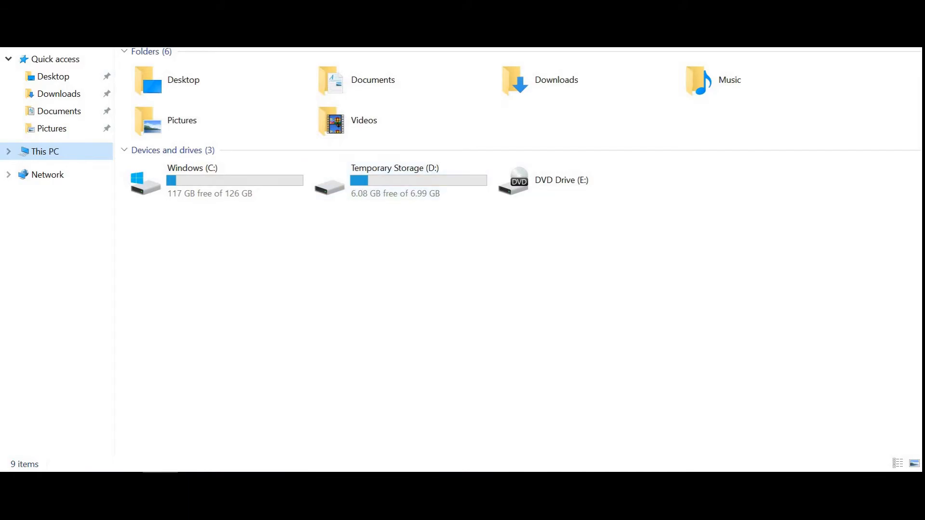
pyautogui.press('super')
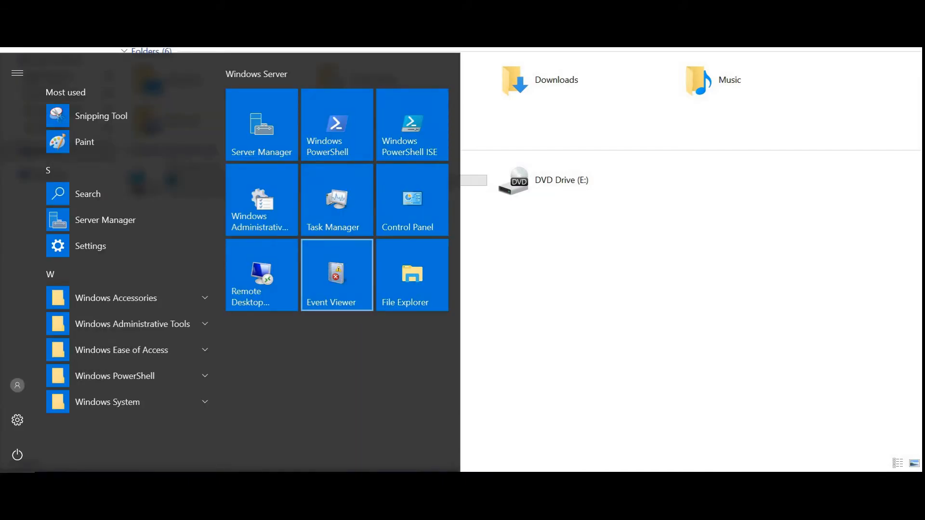
pyautogui.press('Escape')
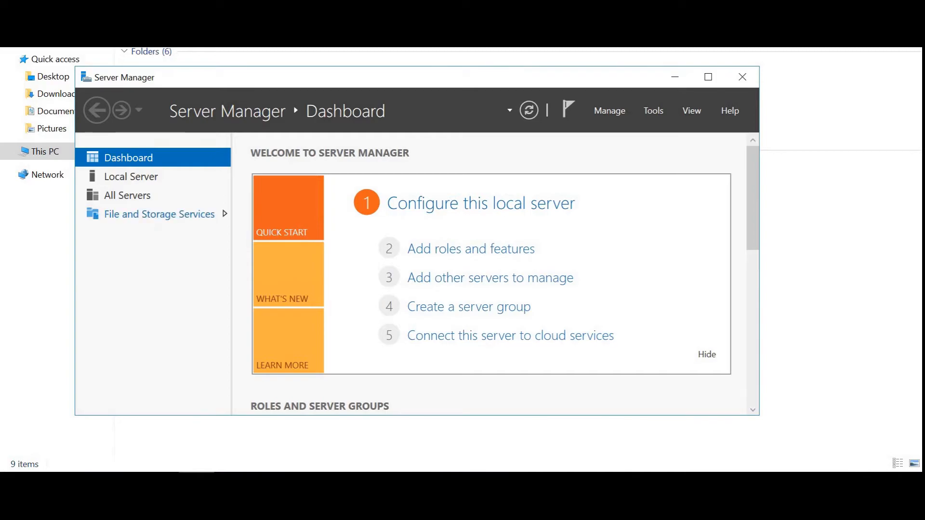
# Step: In File and Storage Services' disk list, select the empty 1.00 TB disk and launch the New Volume Wizard
pyautogui.click(159, 214)
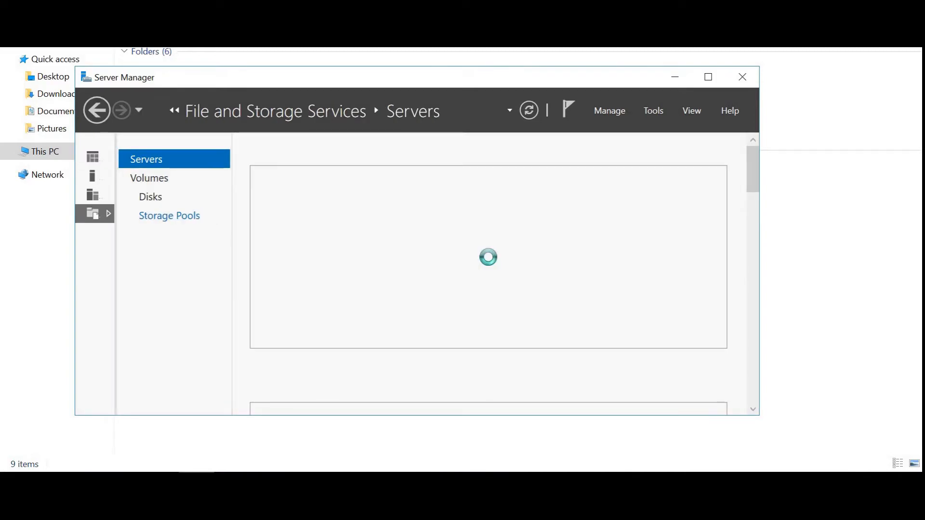
pyautogui.click(151, 197)
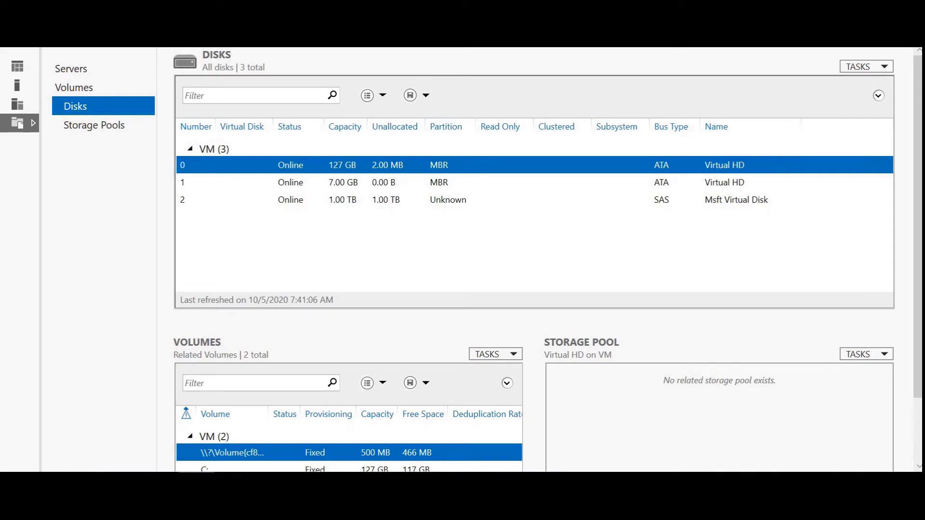
pyautogui.click(291, 182)
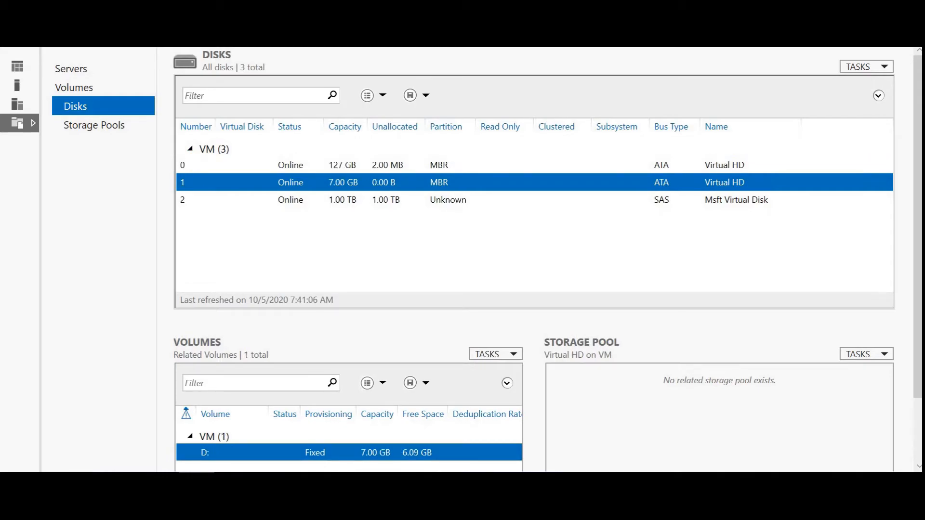
pyautogui.click(291, 200)
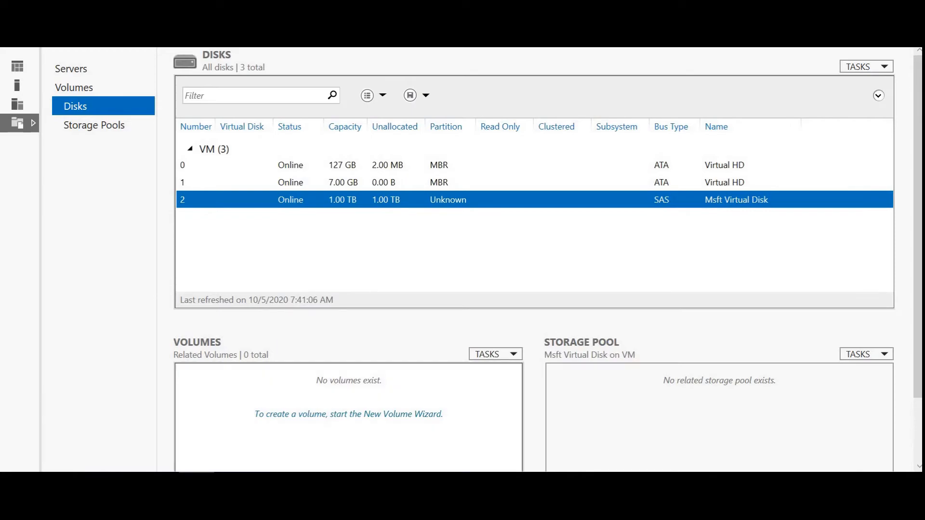
pyautogui.click(349, 414)
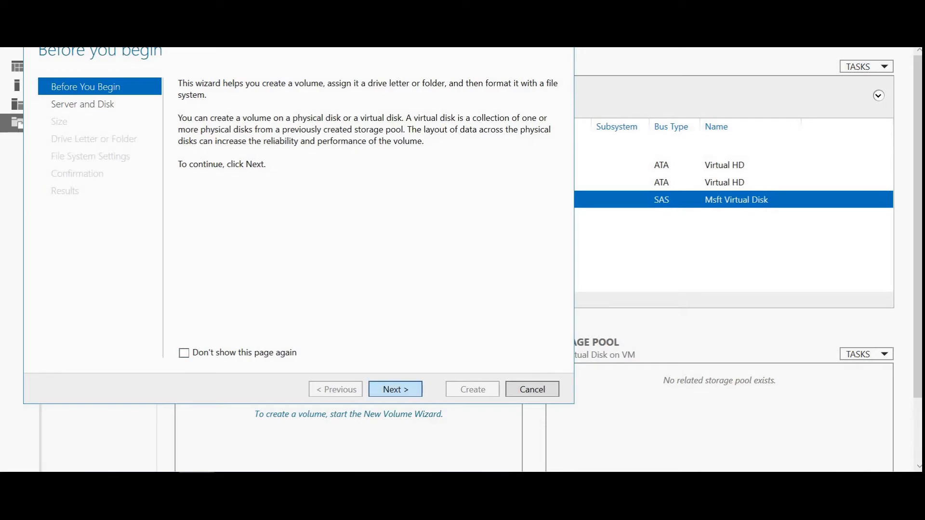
# Step: Target Disk 2 on server VM, initialize it as GPT, and keep the 1,024 GB size and drive letter F
pyautogui.click(395, 389)
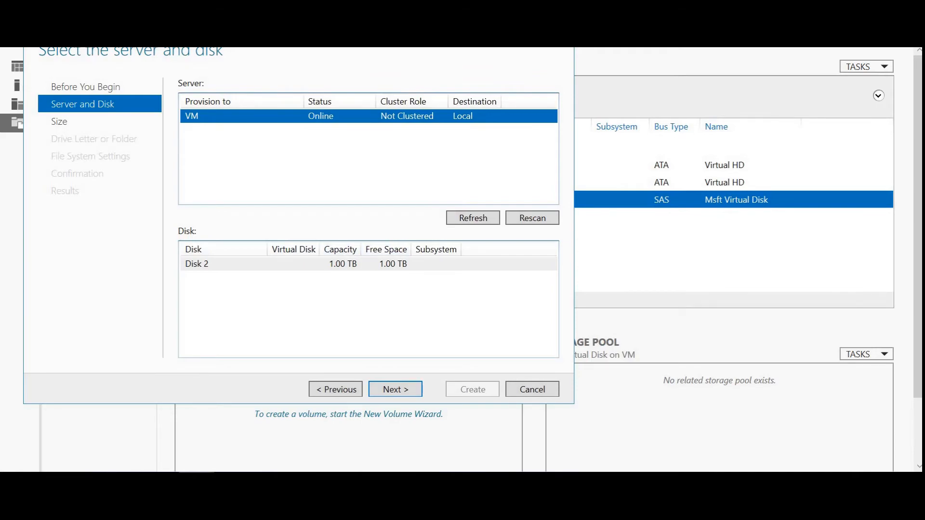
pyautogui.click(395, 390)
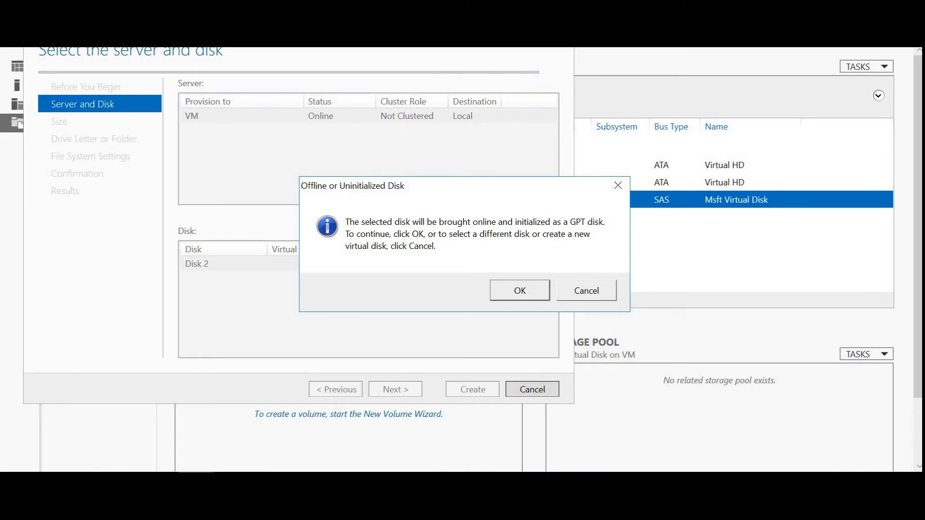
pyautogui.press('Return')
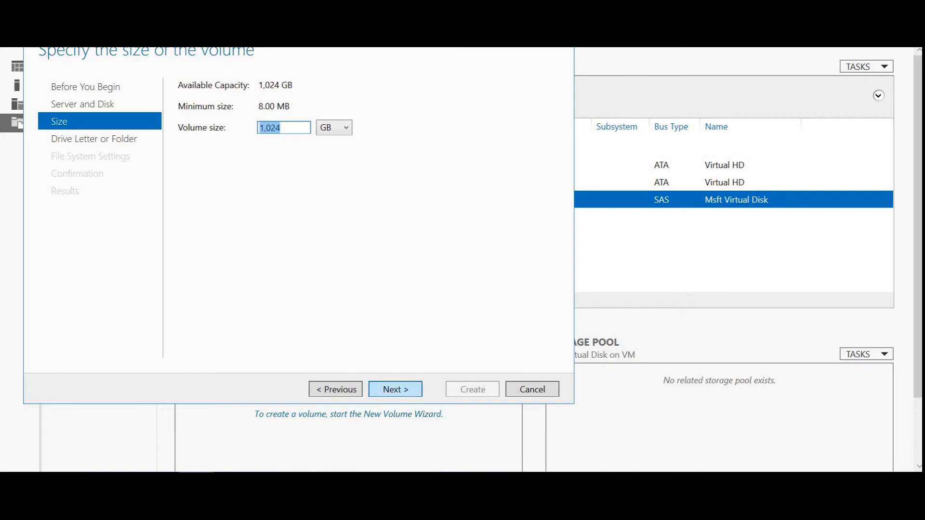
pyautogui.press('Return')
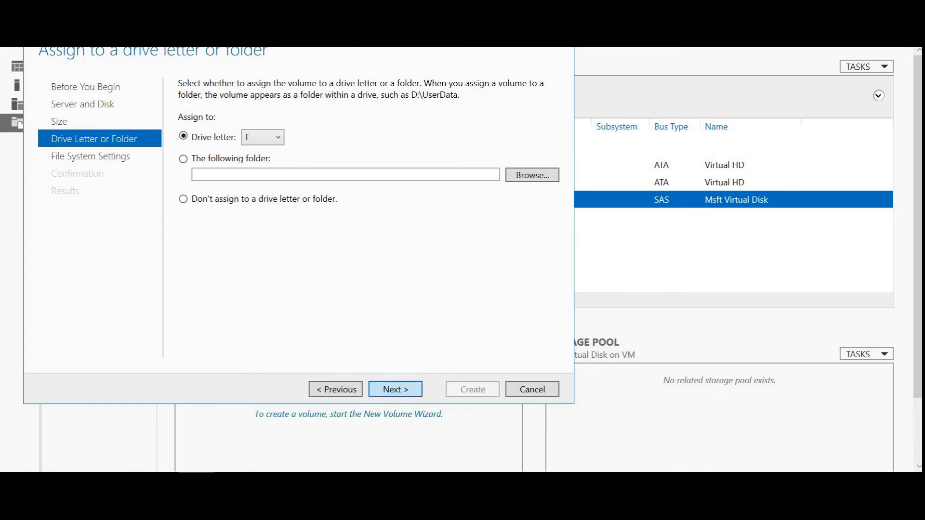
pyautogui.press('Return')
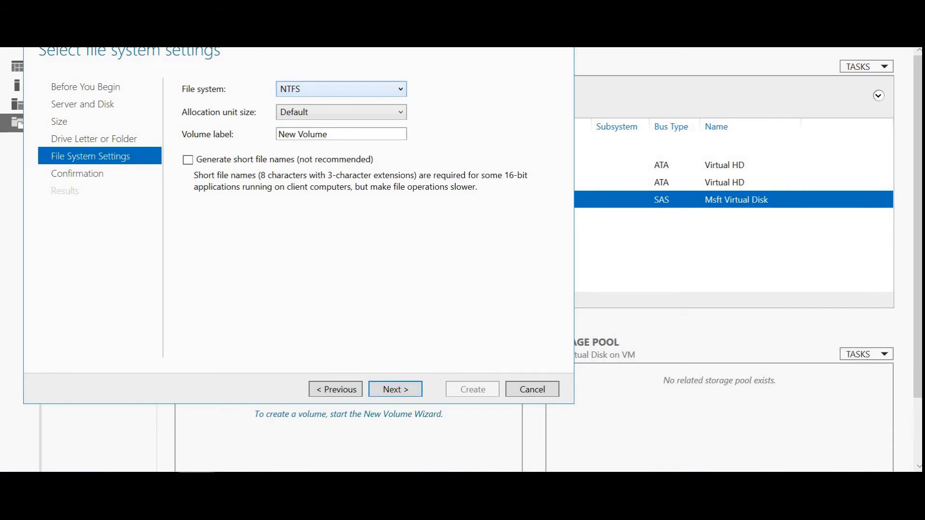
# Step: Keep NTFS as the file system, label the volume 'DDisk', and create it
pyautogui.hotkey('alt', 'Down')
pyautogui.press('Return')
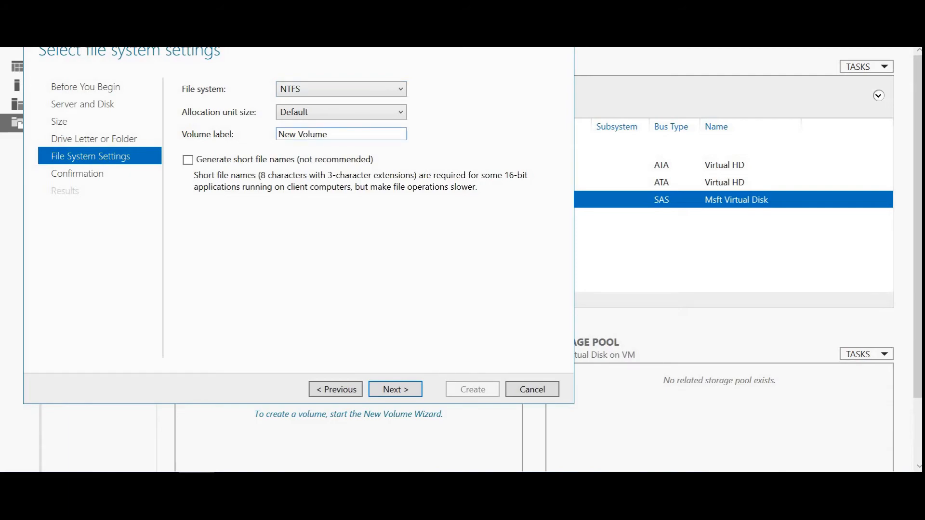
pyautogui.press('Tab')
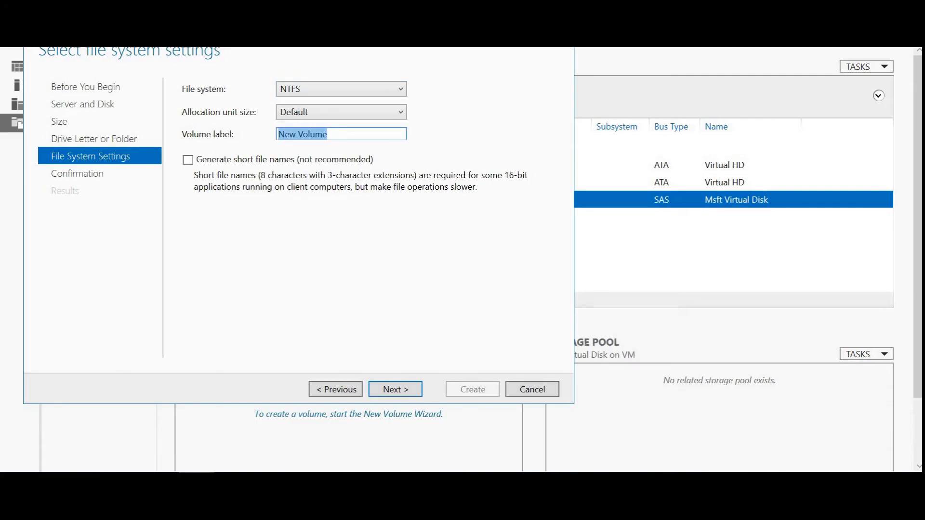
pyautogui.write('DDisk')
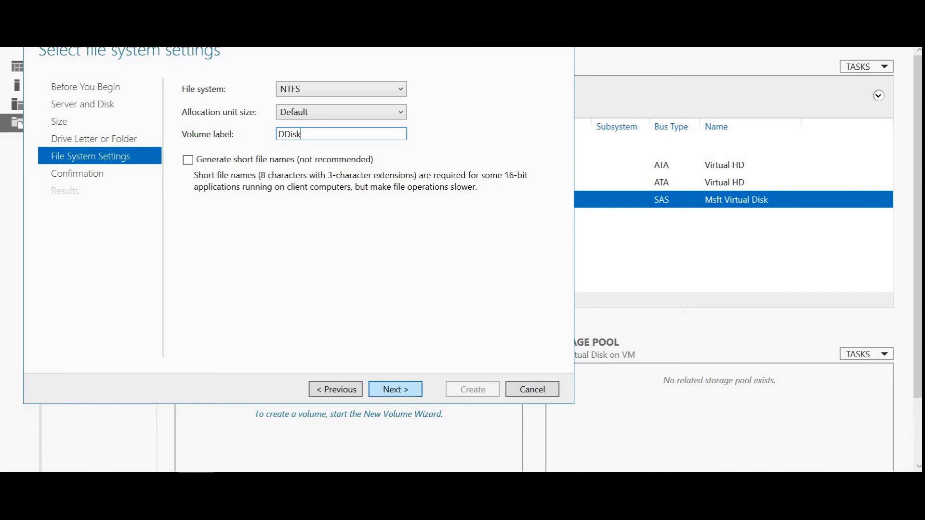
pyautogui.press('Return')
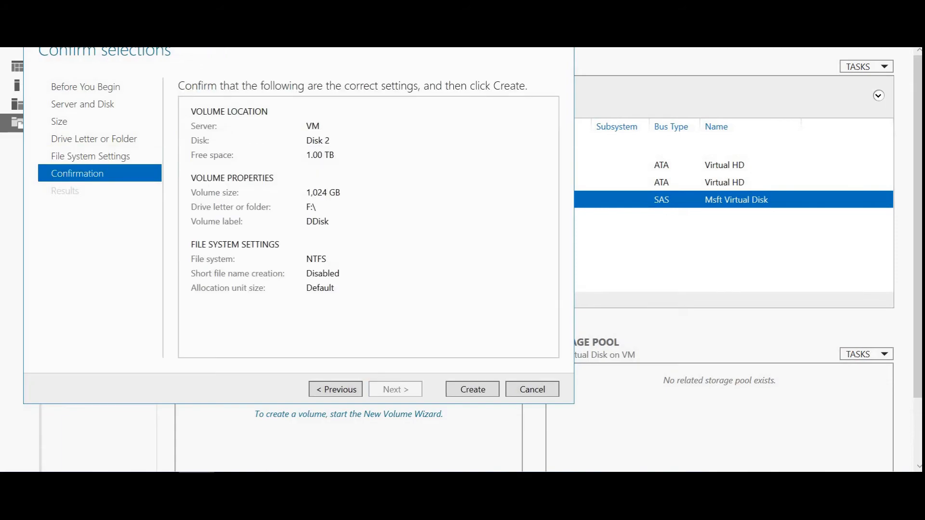
pyautogui.press('Return')
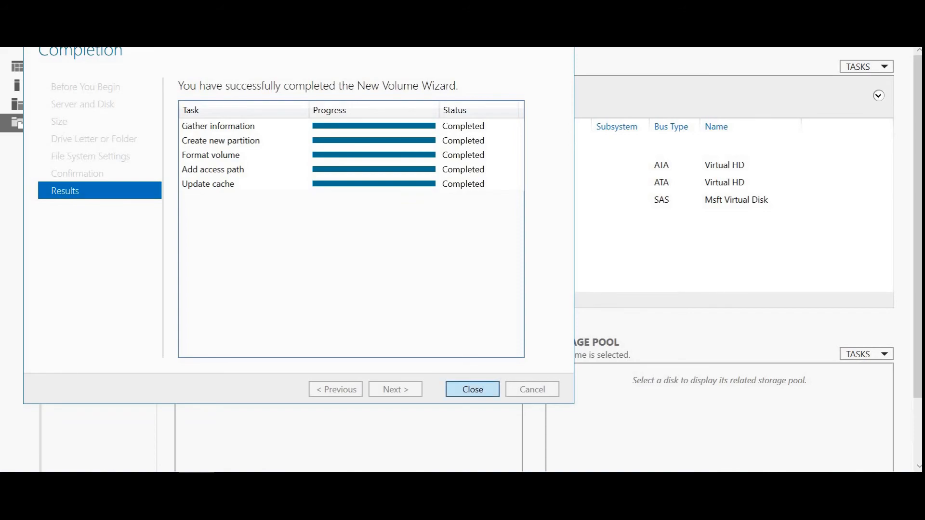
# Step: Close the finished wizard, open DDisk (F:) in This PC to check its 0.99 TB free, then return to Server Manager
pyautogui.click(472, 390)
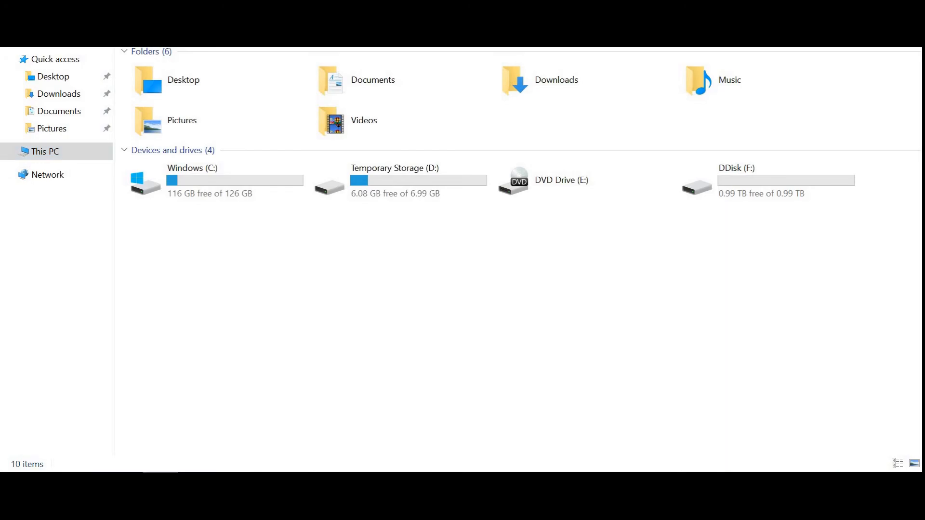
pyautogui.doubleClick(767, 181)
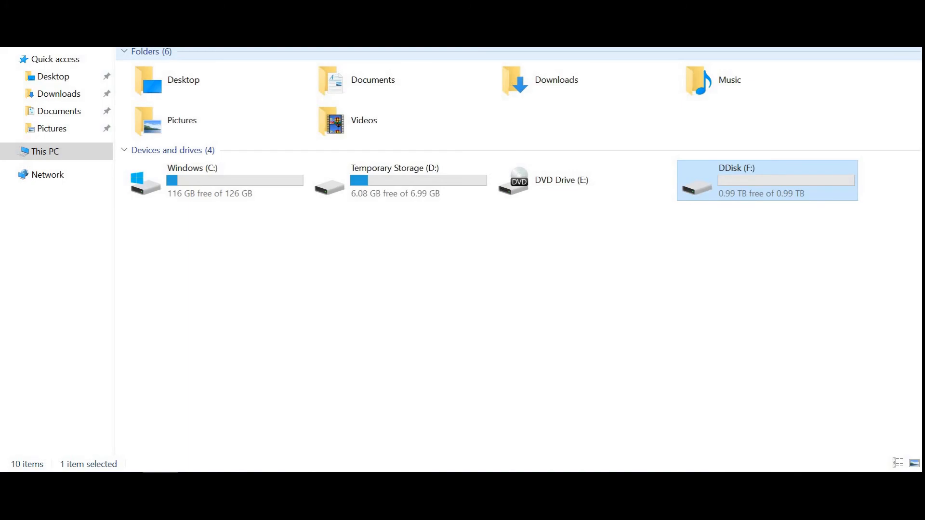
pyautogui.click(197, 486)
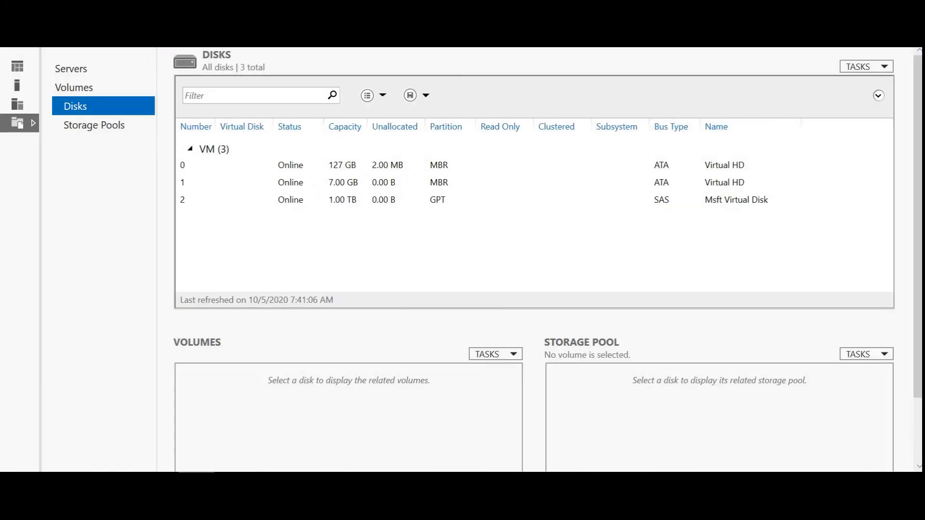
# Step: Delete volume F: from the 1 TB data disk and confirm the deletion
pyautogui.click(290, 200)
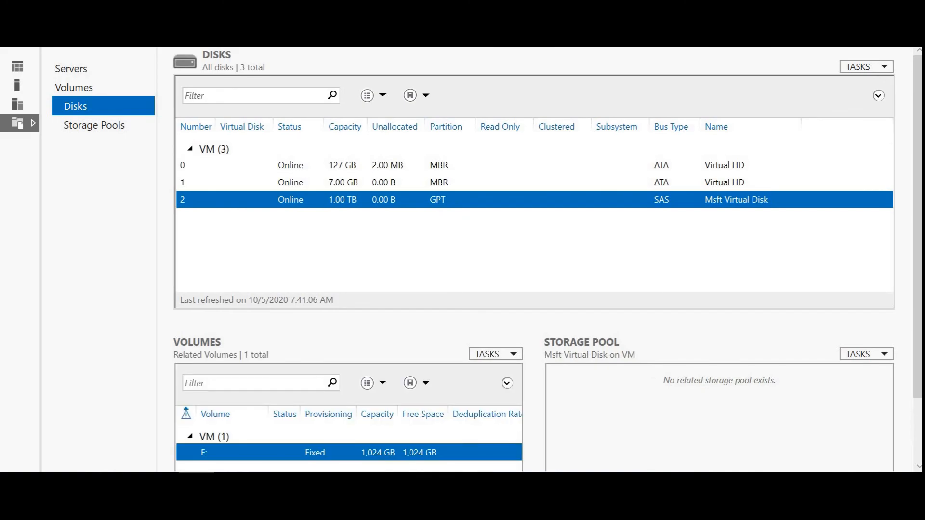
pyautogui.rightClick(195, 203)
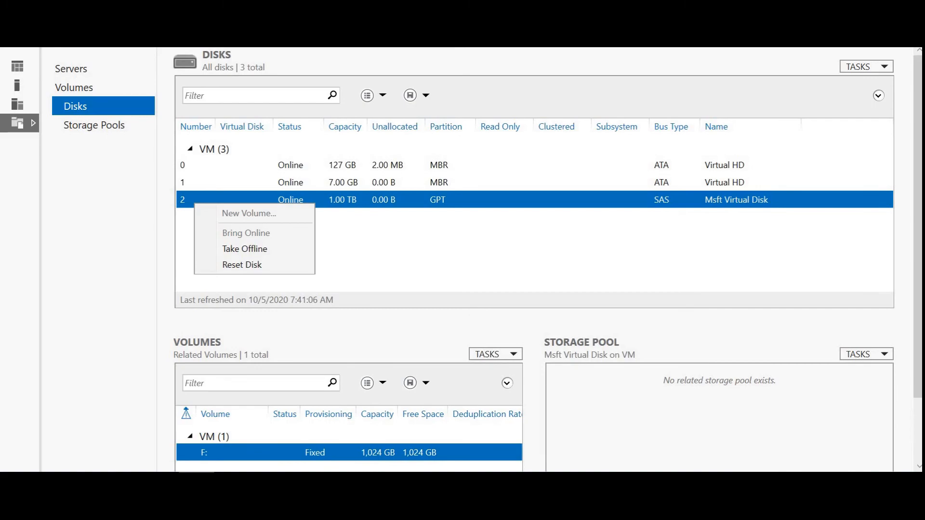
pyautogui.press('Escape')
pyautogui.hotkey('shift', 'F10')
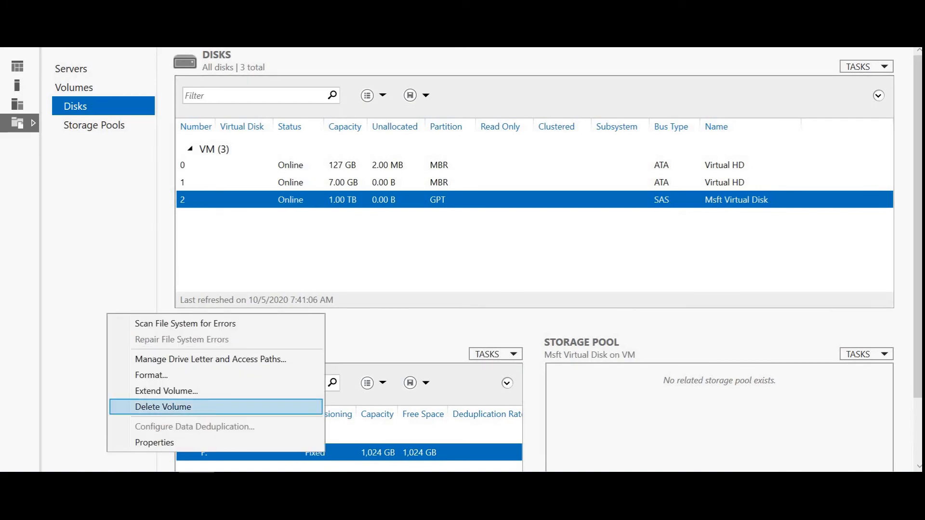
pyautogui.press('Return')
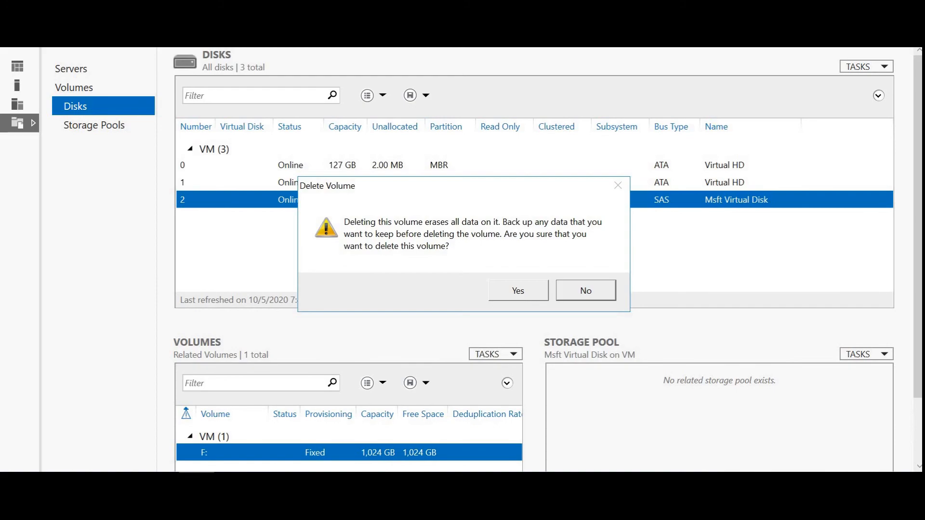
pyautogui.press('y')
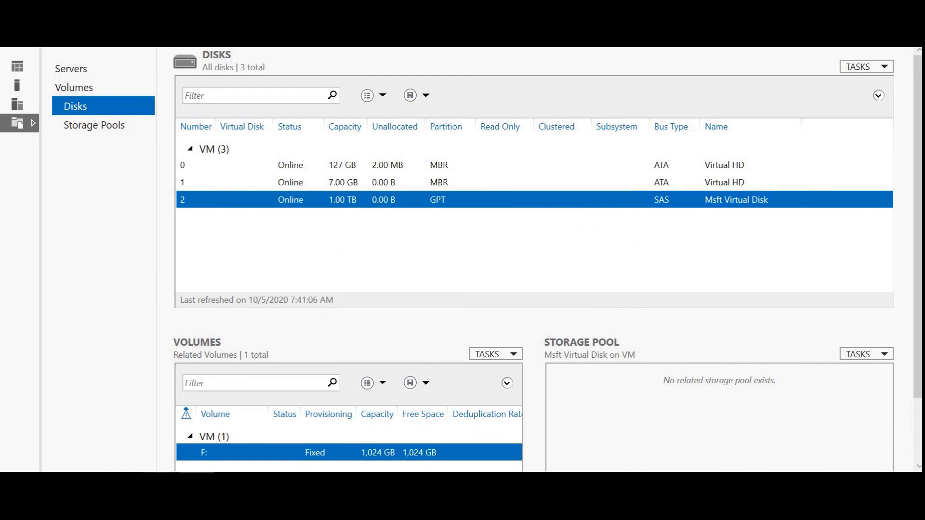
# Step: Check in File Explorer that DDisk is gone, then go back to Server Manager's disk list
pyautogui.moveTo(160, 471)
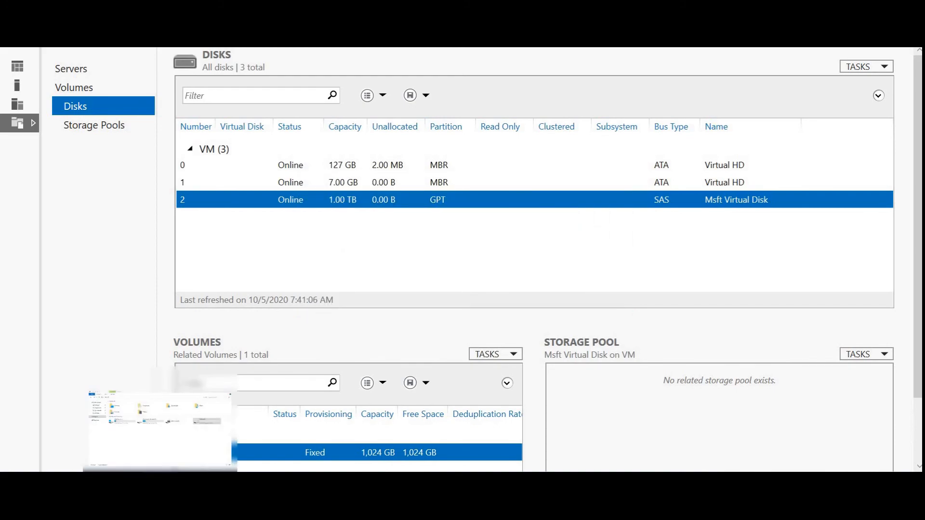
pyautogui.click(160, 471)
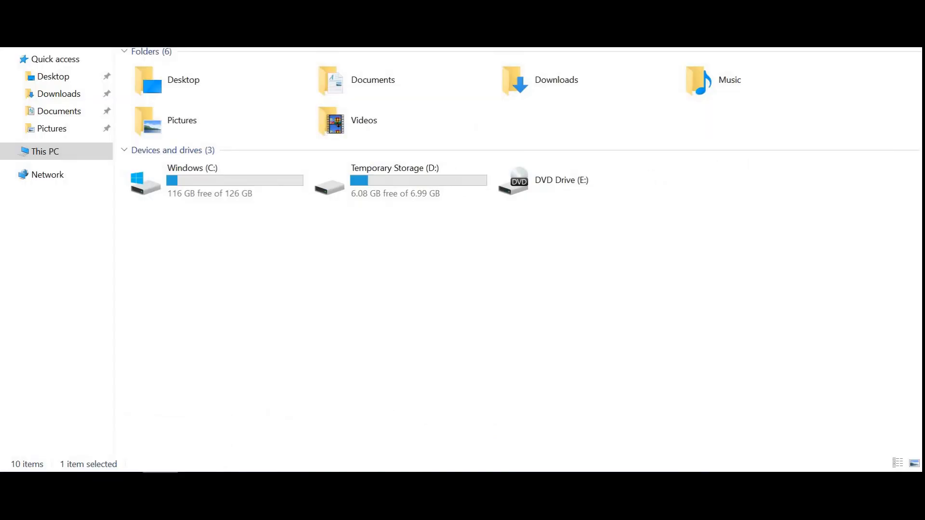
pyautogui.hotkey('alt', 'Tab')
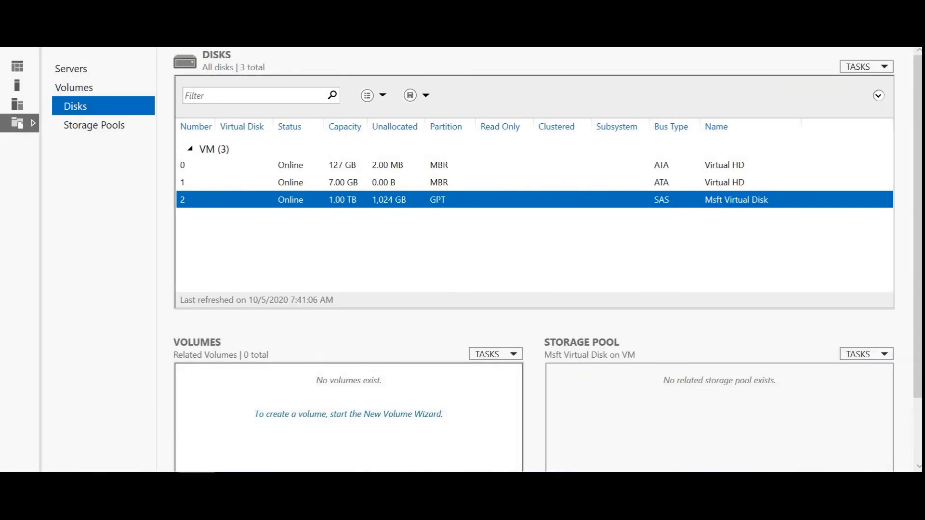